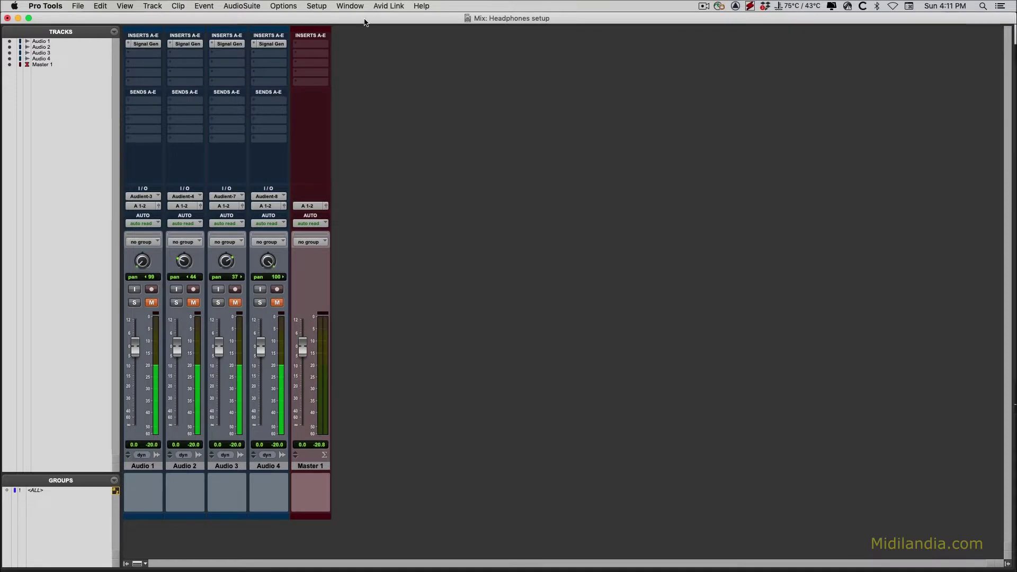
- Open I/O Setup on its Output page, showing Physical Out 1-2, 3-4, 5-6 and 7-8
left_click(317, 6)
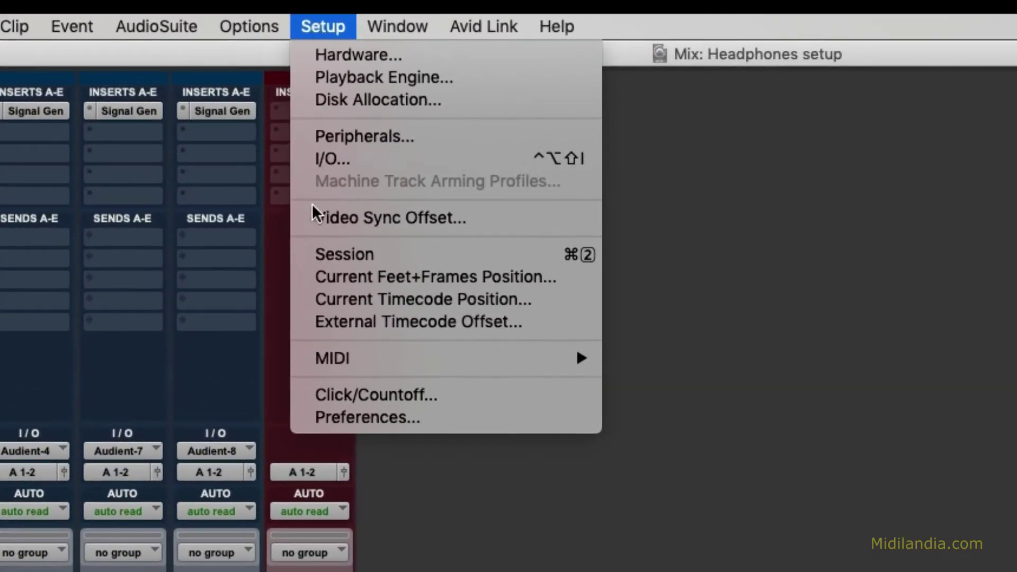
left_click(323, 160)
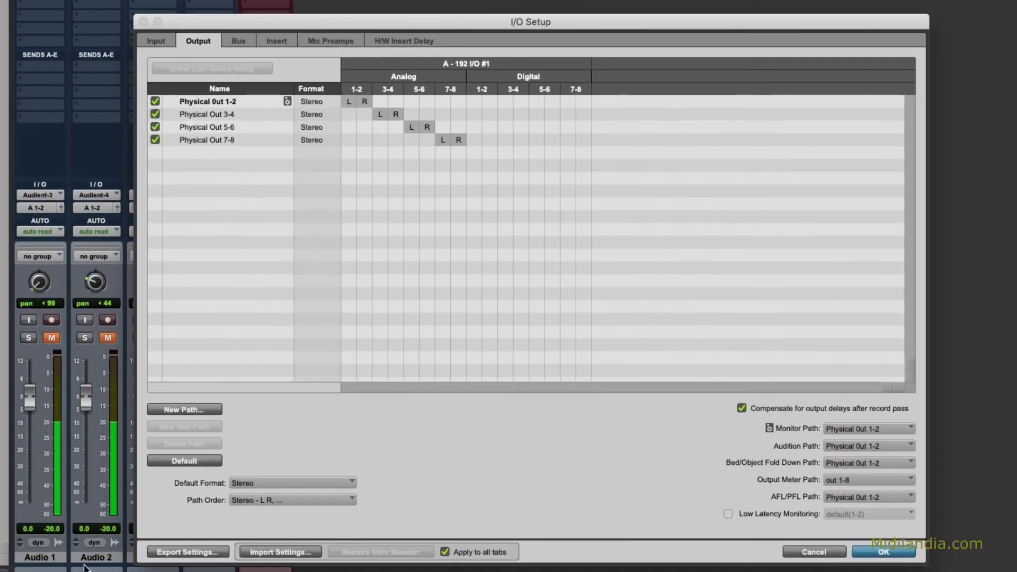
left_click(186, 553)
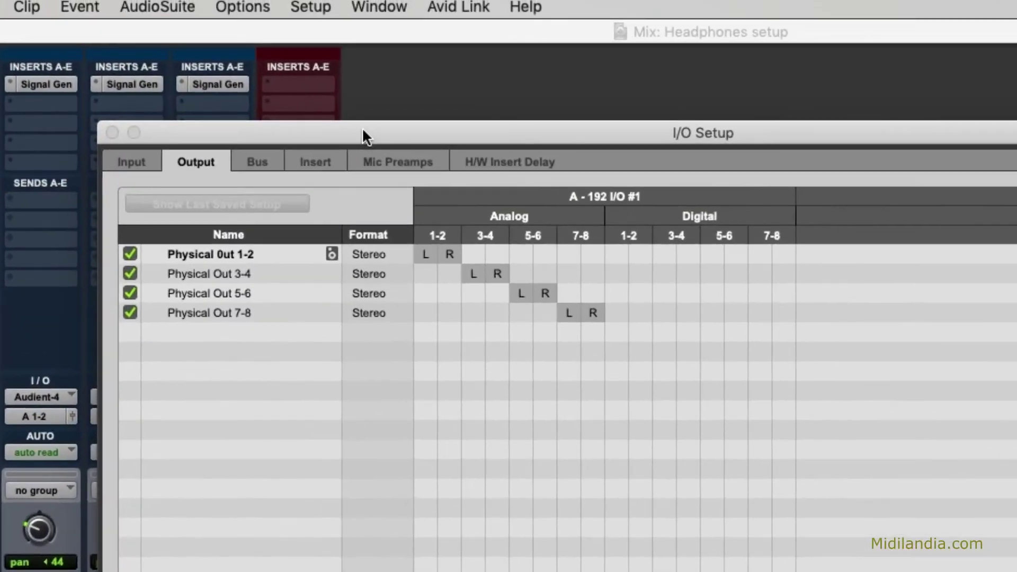
left_click_drag(362, 136, 360, 121)
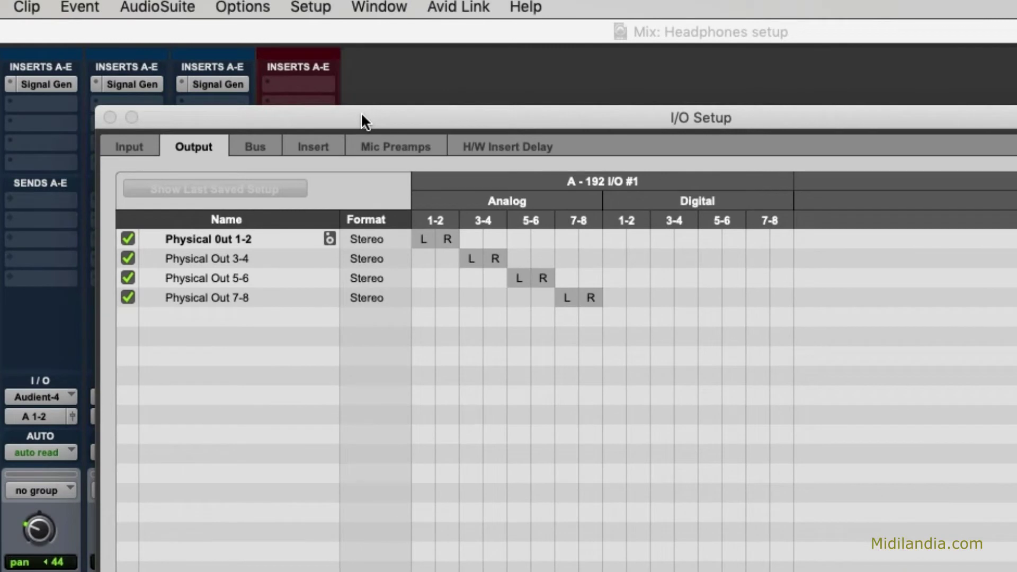
left_click(183, 238)
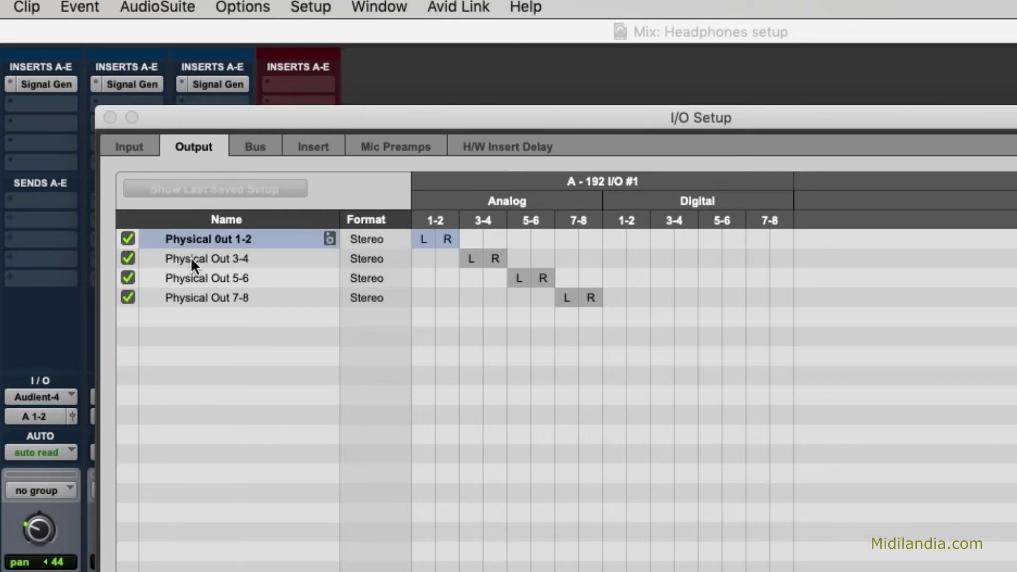
left_click(191, 260)
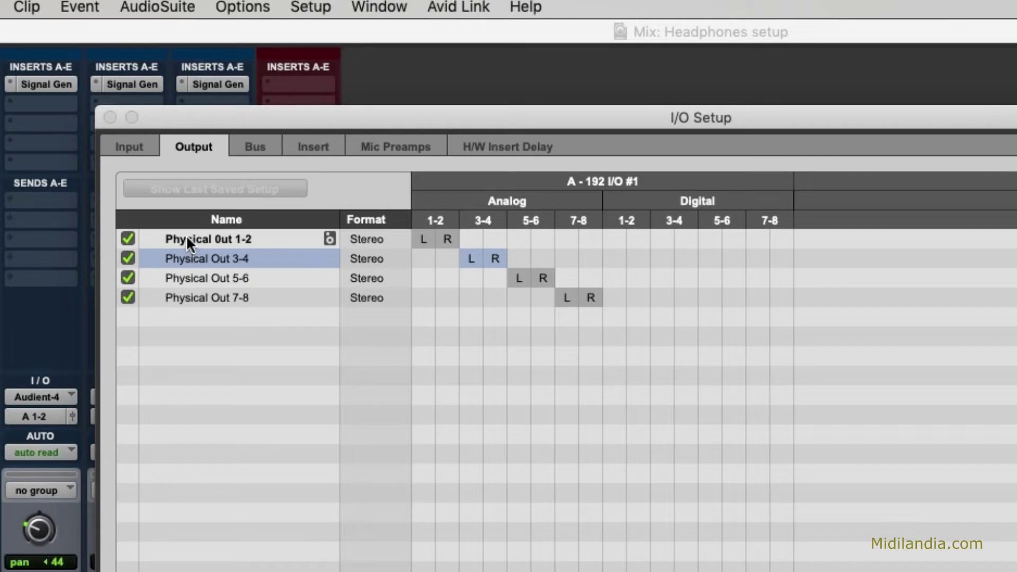
double_click(187, 237)
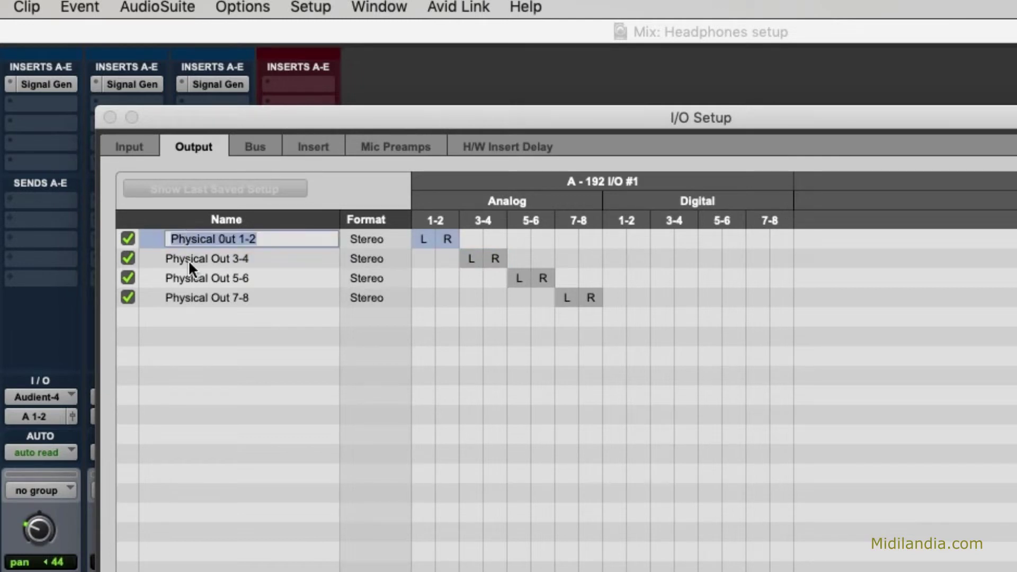
double_click(186, 262)
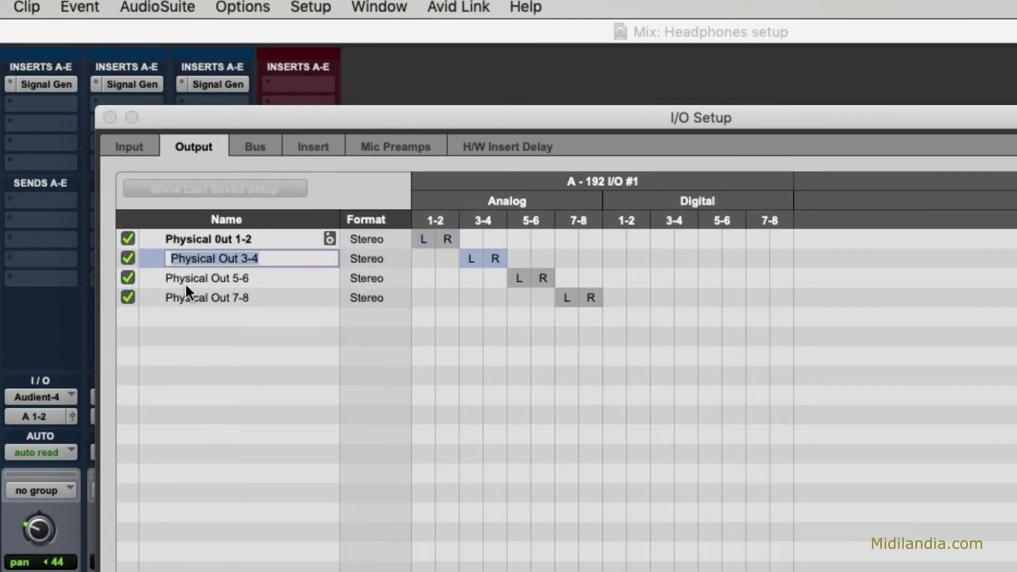
double_click(185, 281)
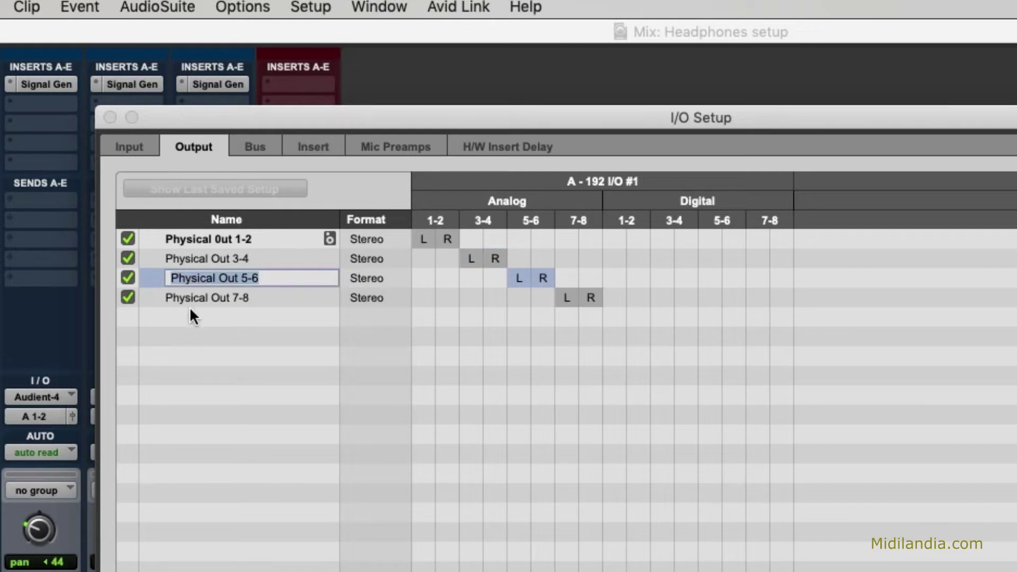
left_click(196, 300)
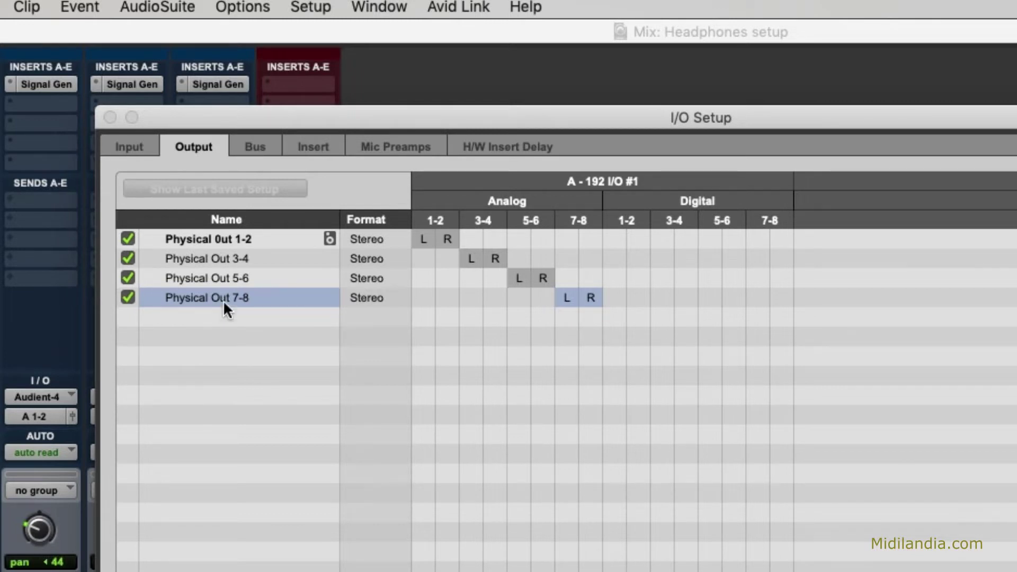
- Show the Bus page sorted by output mapping, with A 1-2's output choices showing Physical Out 1-2
left_click(256, 148)
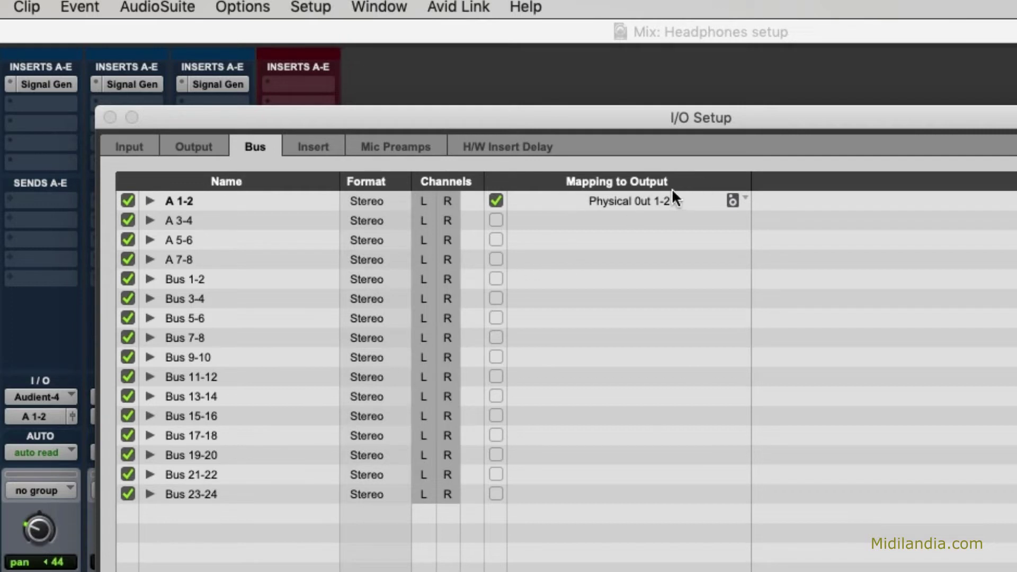
left_click(609, 181)
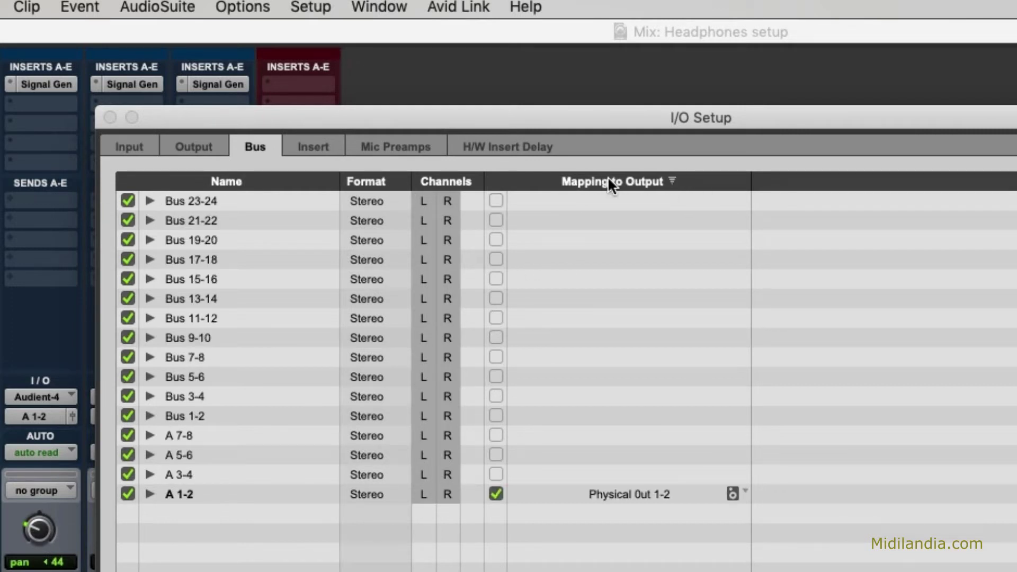
left_click(609, 181)
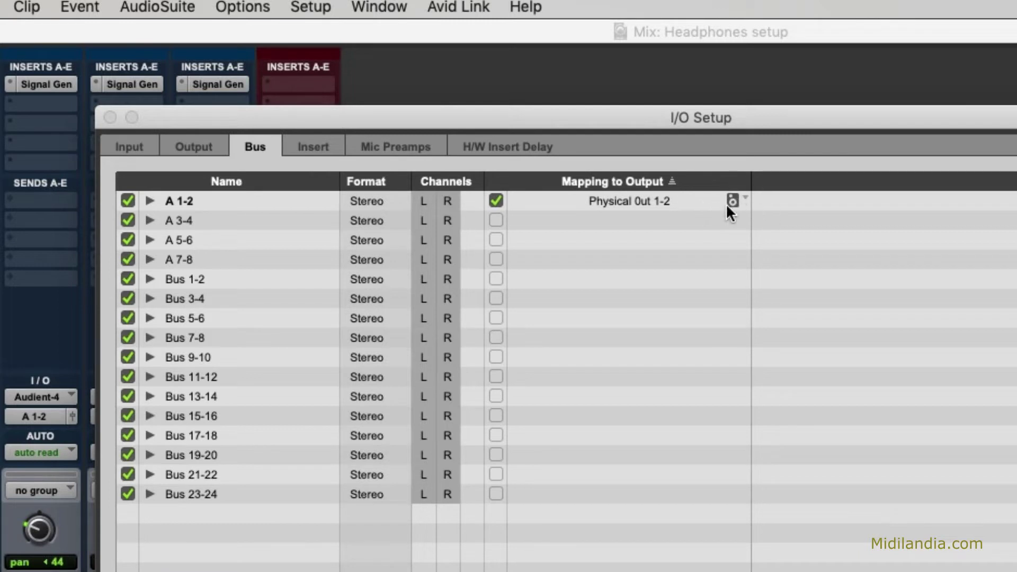
left_click(744, 195)
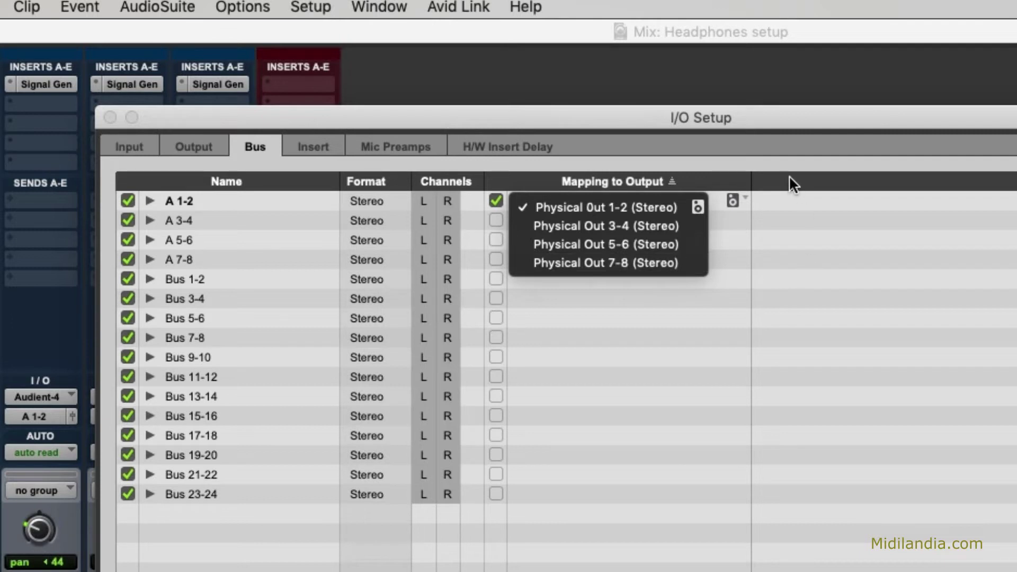
- Toggle output mapping on and off for A 5-6, Bus 3-4, 13-14, 19-20 and 11-12, leaving them unmapped
left_click(783, 135)
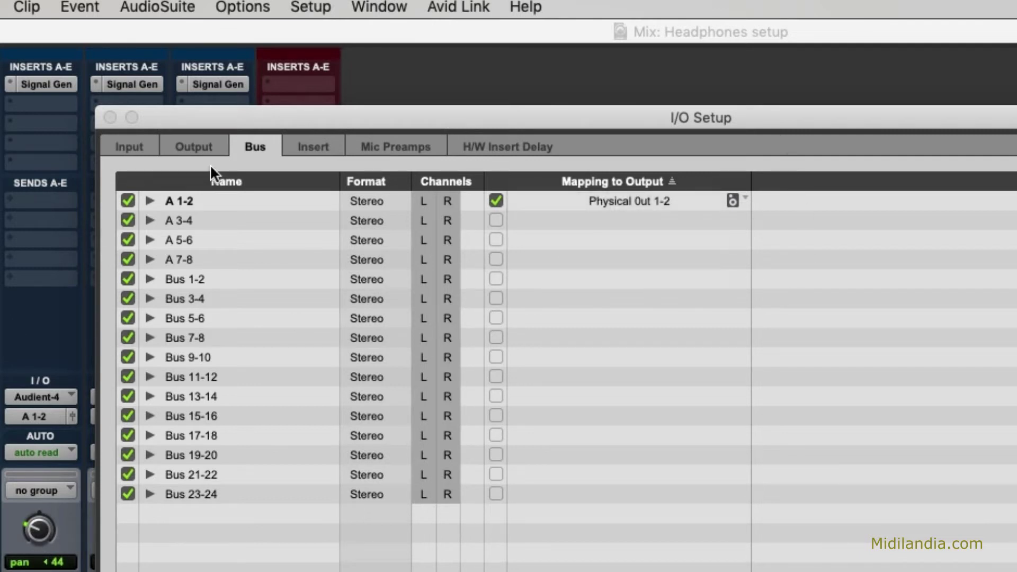
left_click(496, 239)
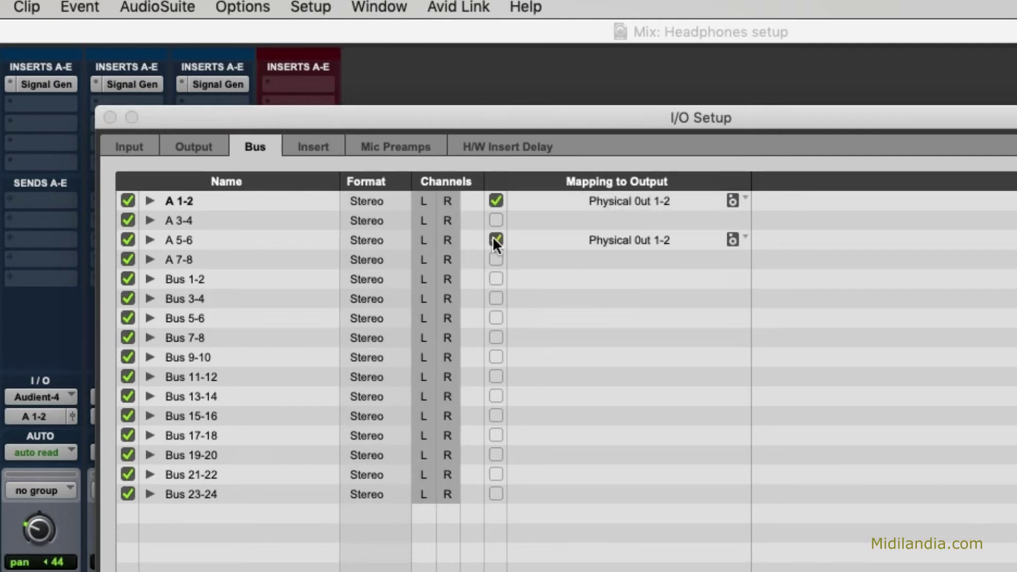
left_click(495, 239)
left_click(496, 298)
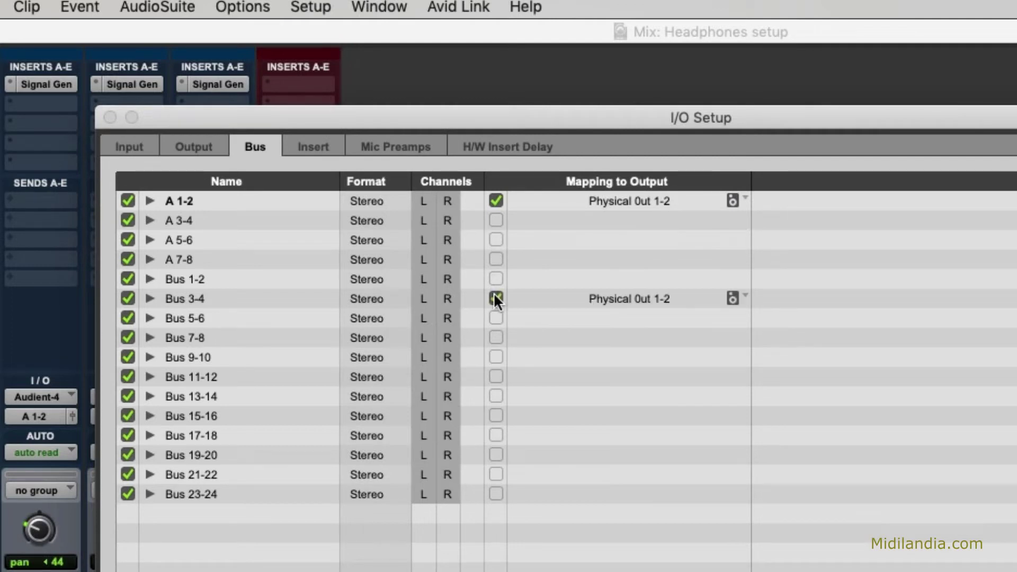
left_click(496, 299)
left_click(496, 396)
left_click(496, 396)
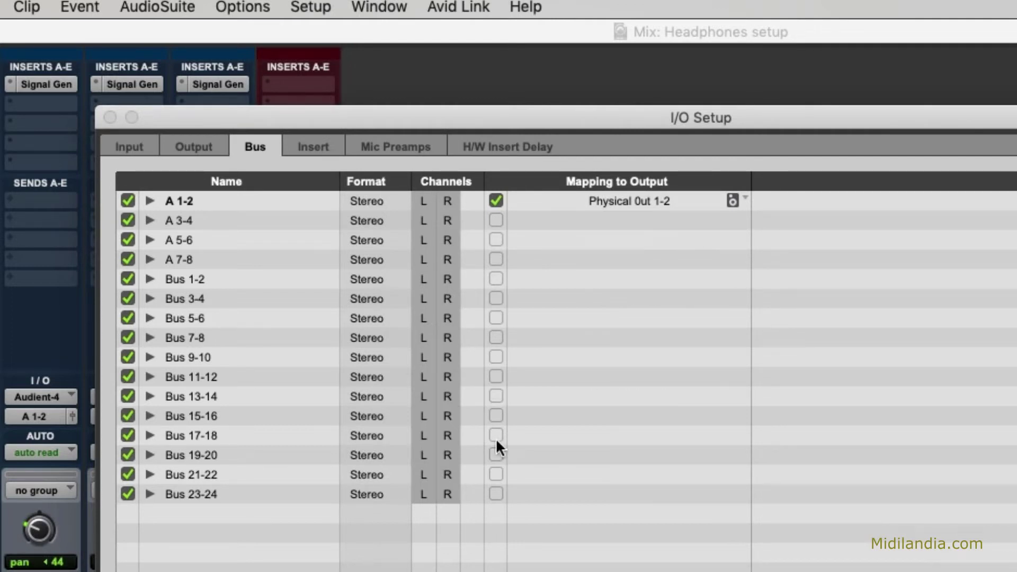
left_click(496, 455)
left_click(496, 455)
left_click(495, 375)
left_click(495, 375)
- Map bus A 3-4 to Physical Out 3-4 (Stereo)
left_click(495, 221)
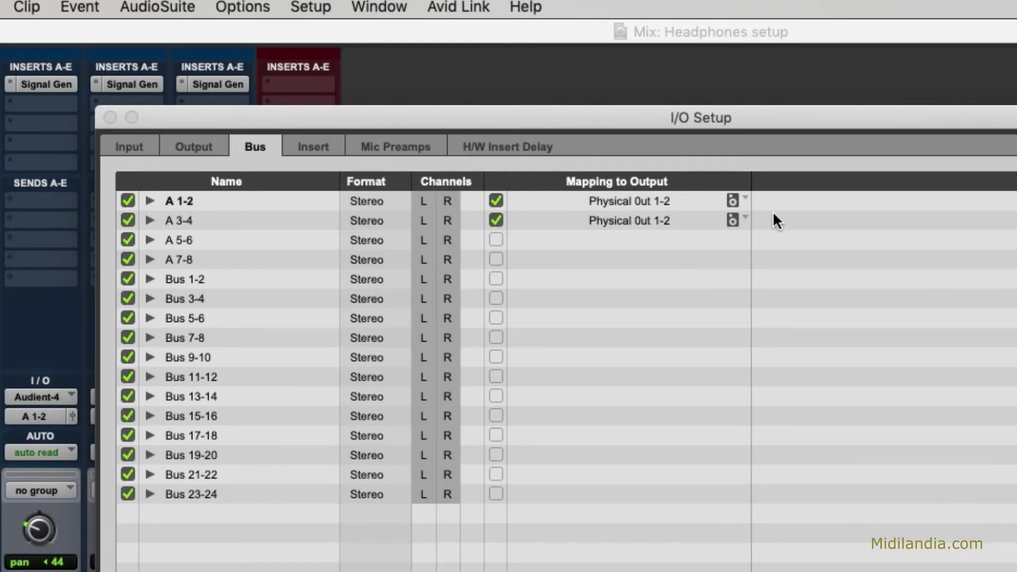
left_click(746, 217)
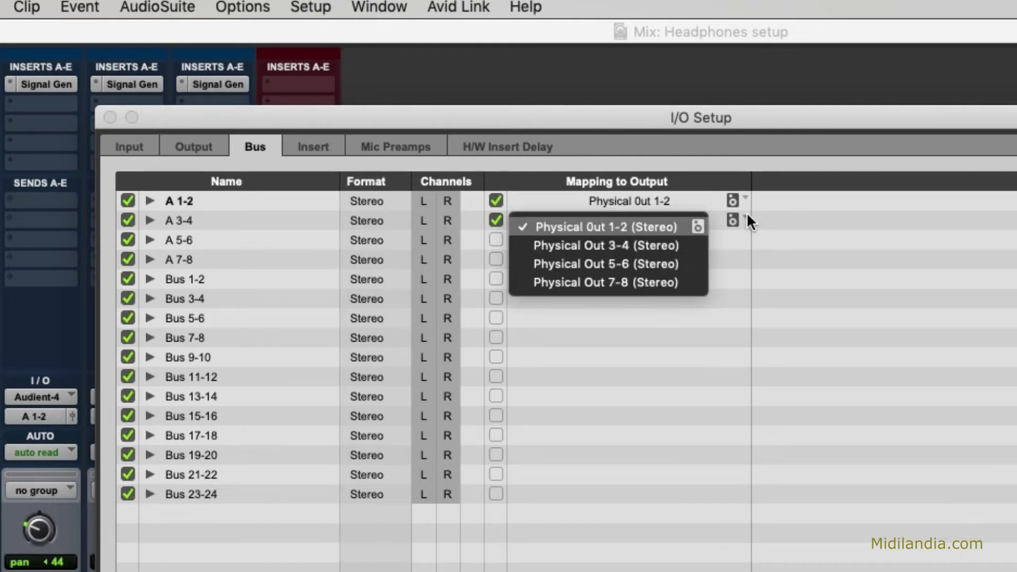
left_click(620, 245)
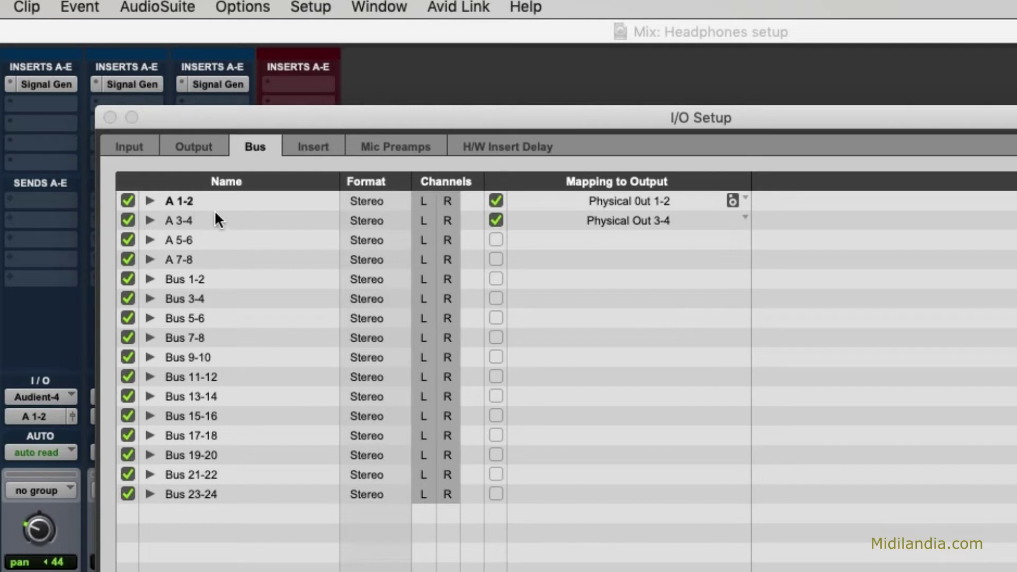
- Name bus A 1-2 'Monitor' and bus A 3-4 'Headphones', then close I/O Setup
double_click(172, 200)
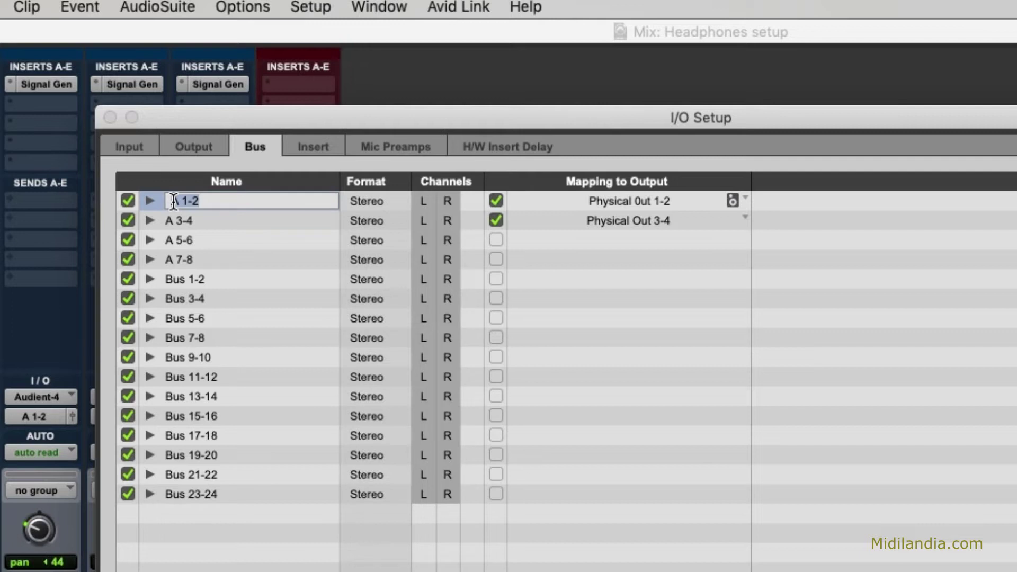
type("Monitor")
double_click(175, 221)
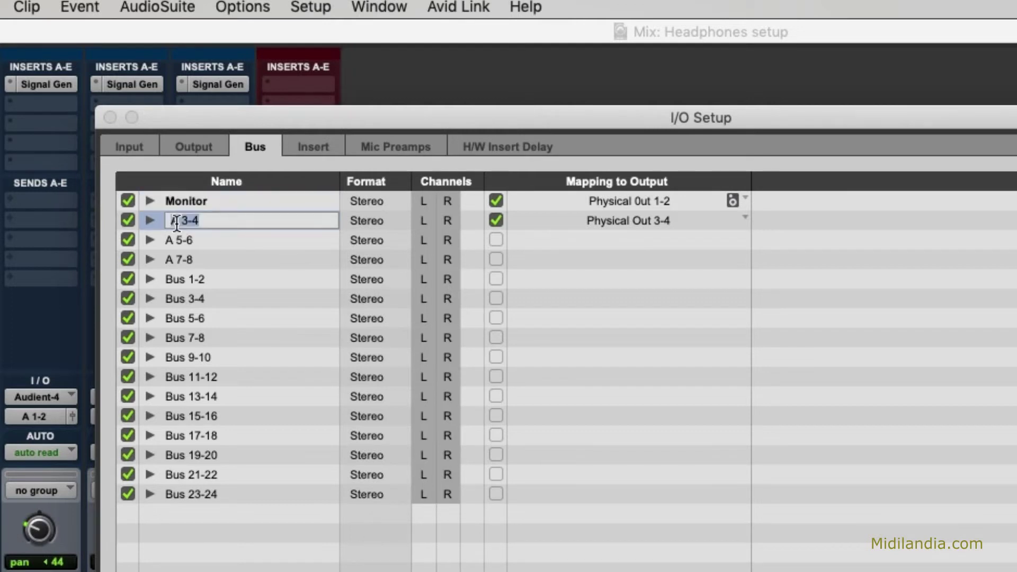
type("Headphones")
left_click(176, 246)
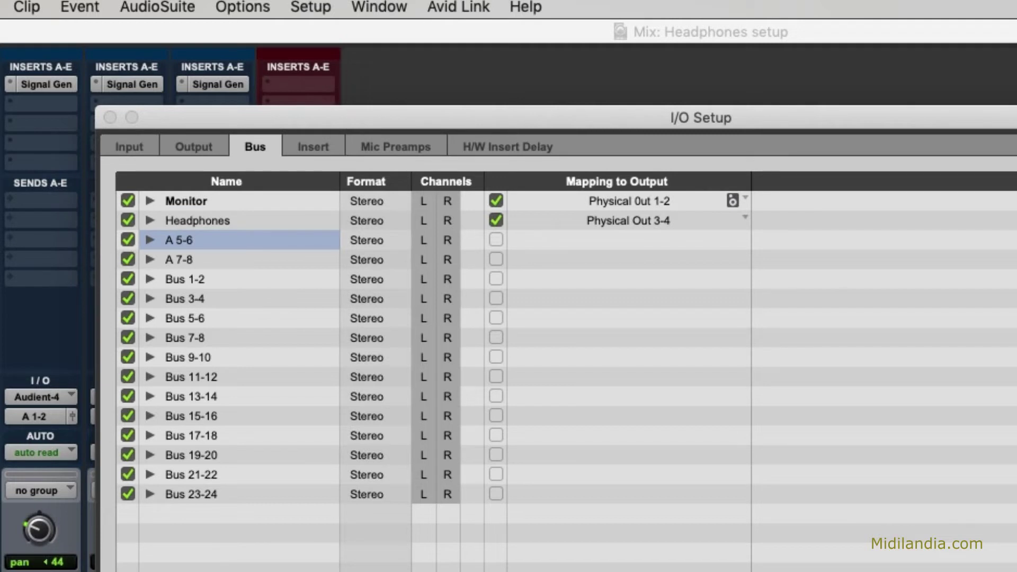
key("Return")
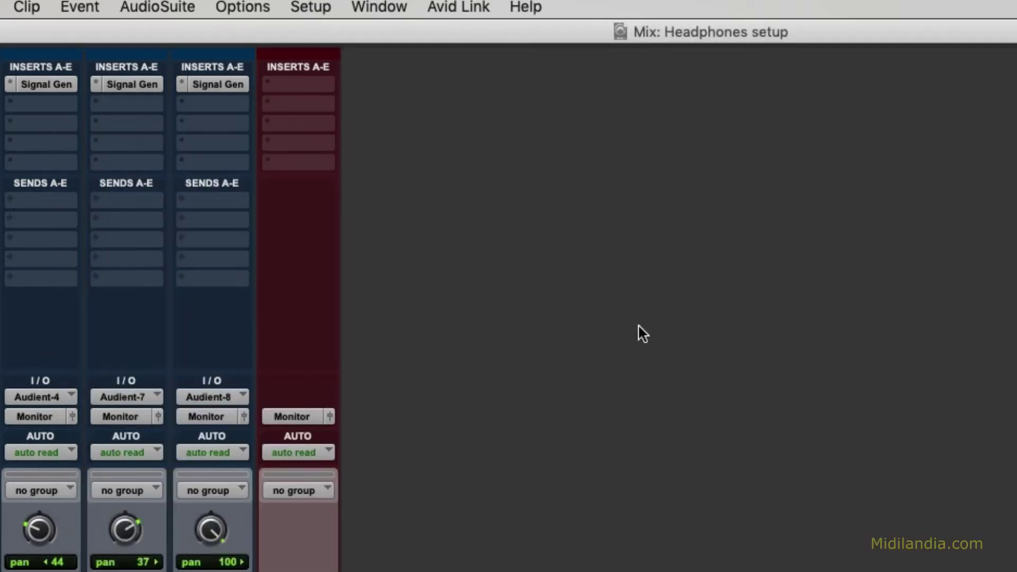
left_click(214, 417)
mouse_move(268, 414)
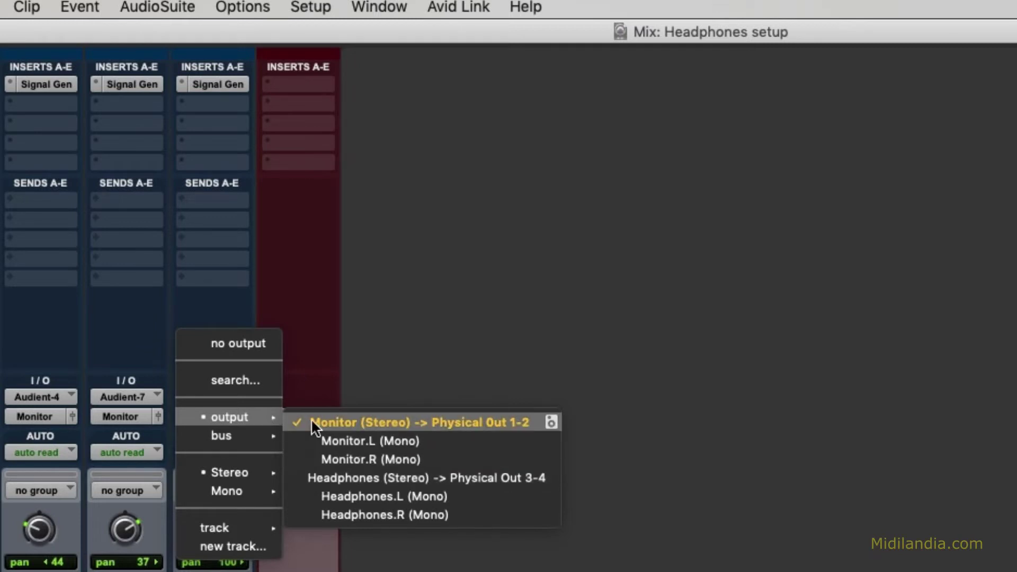
left_click(450, 323)
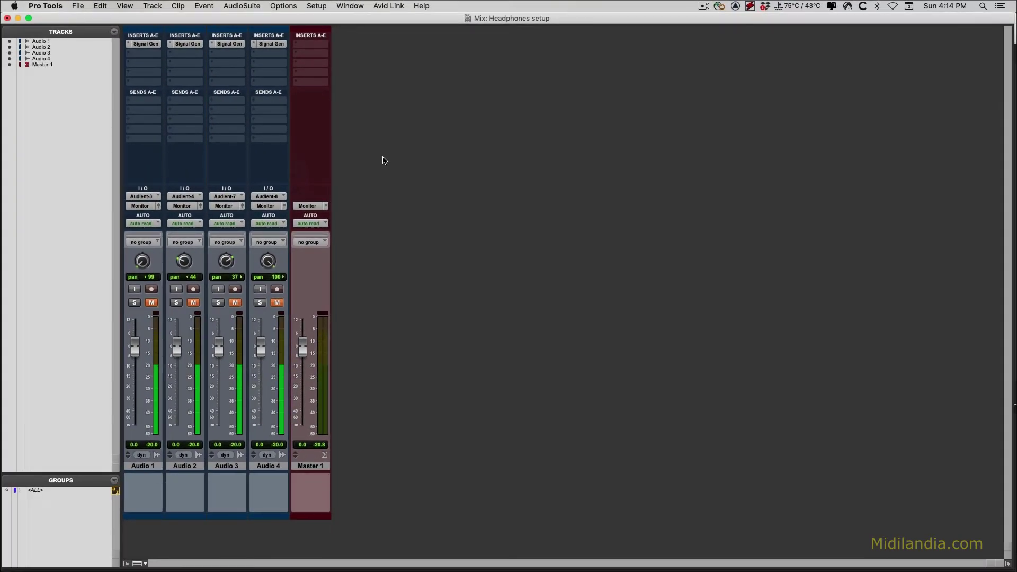
left_click(143, 47)
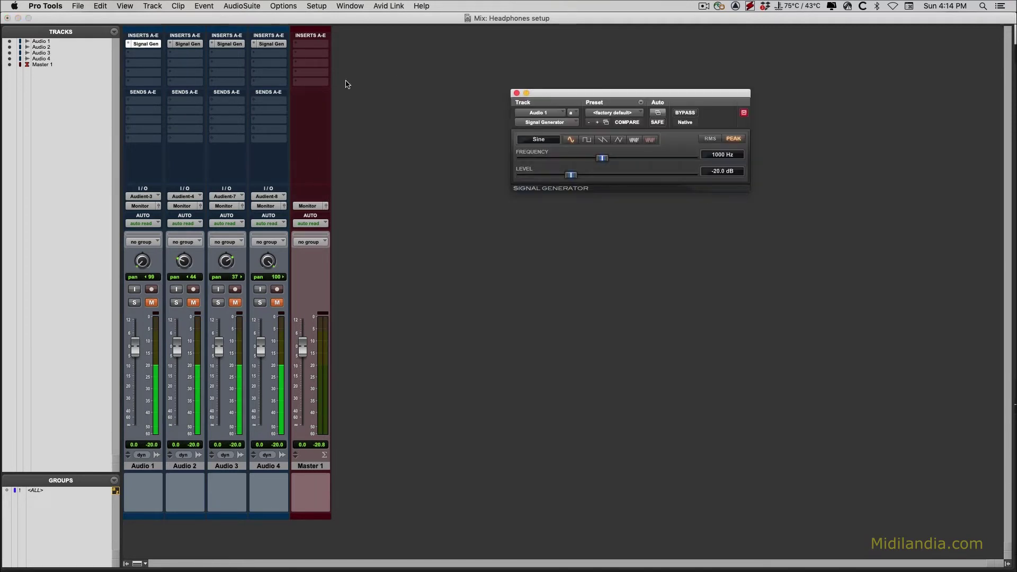
left_click(141, 45)
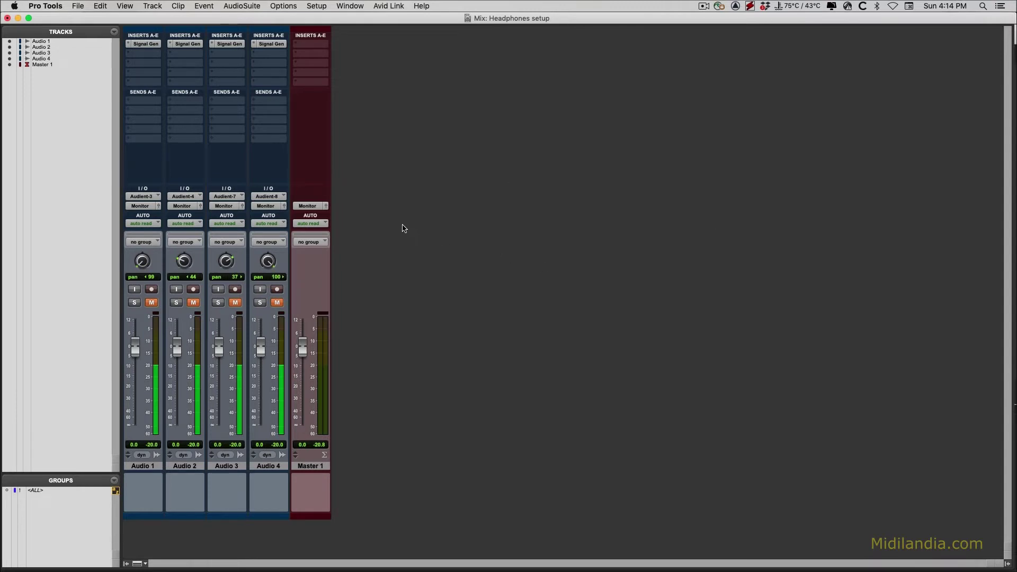
- Create a stereo aux input track named Head Mix and set it to solo safe
key("super+shift+n")
key("super+Down")
key("super+Right")
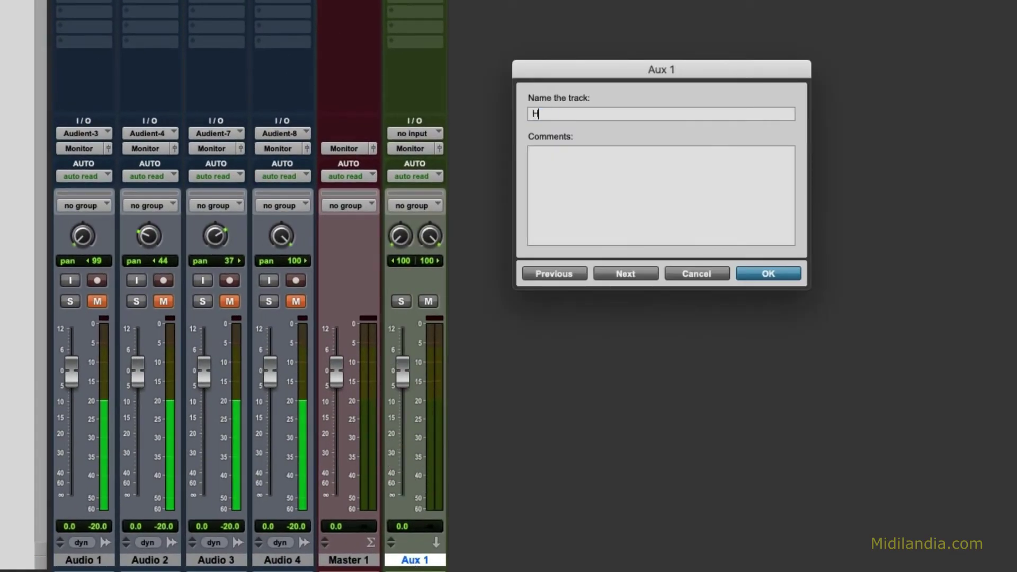
key("Return")
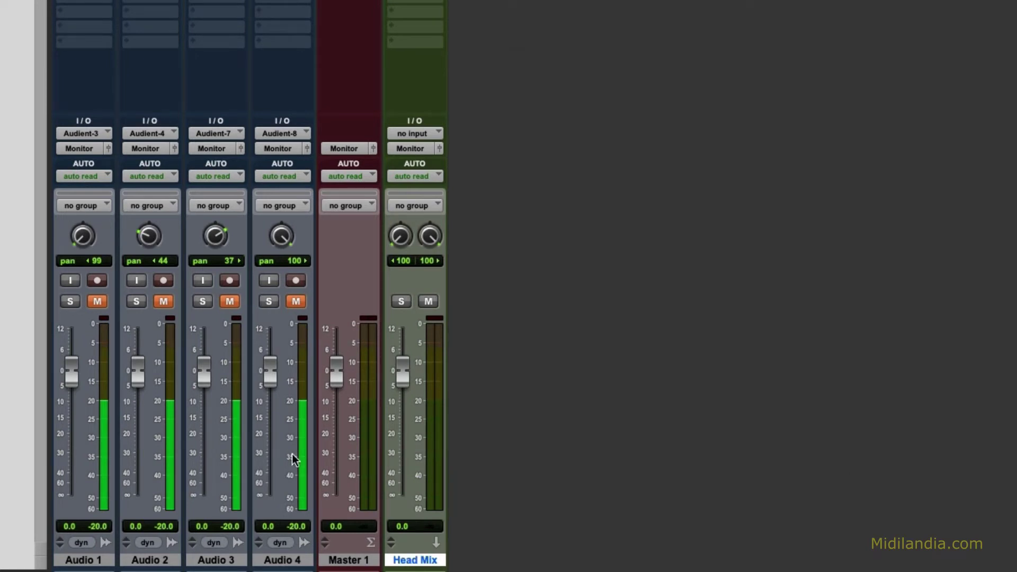
left_click(401, 301, "ctrl")
- Set Head Mix's output to Headphones (Stereo) and its input to Bus 1-2 (Stereo)
left_click(412, 147)
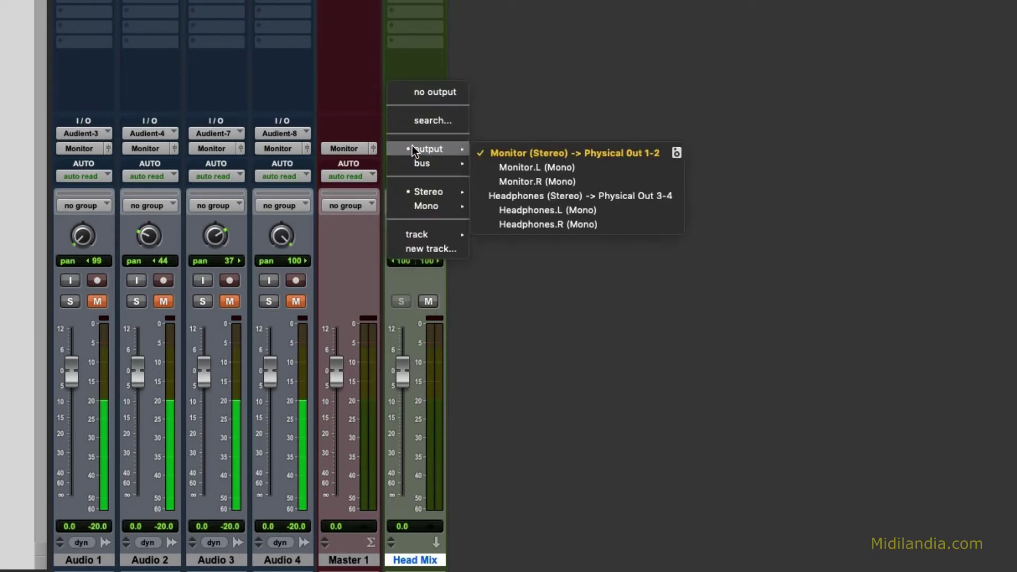
left_click(513, 196)
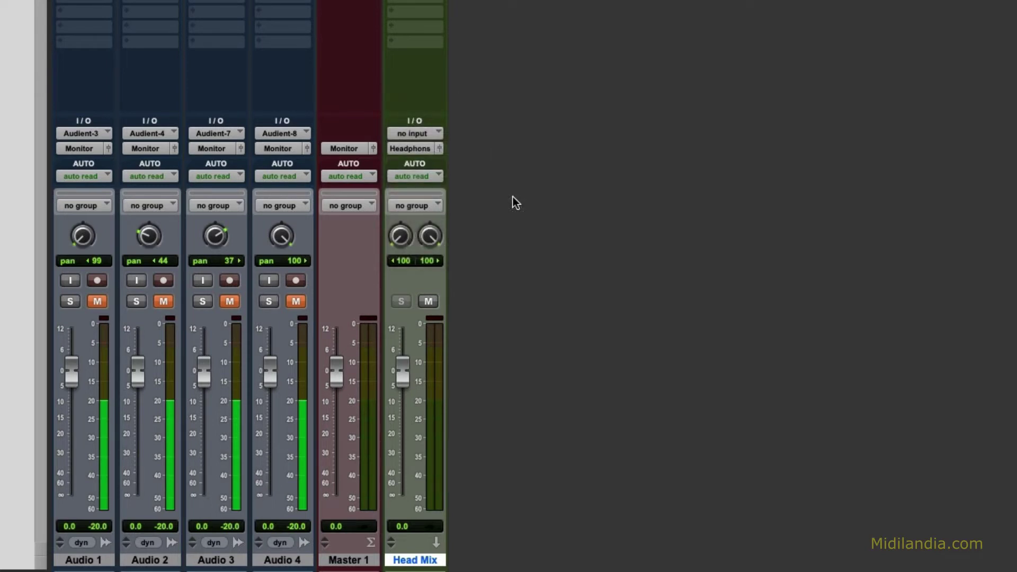
left_click(412, 133)
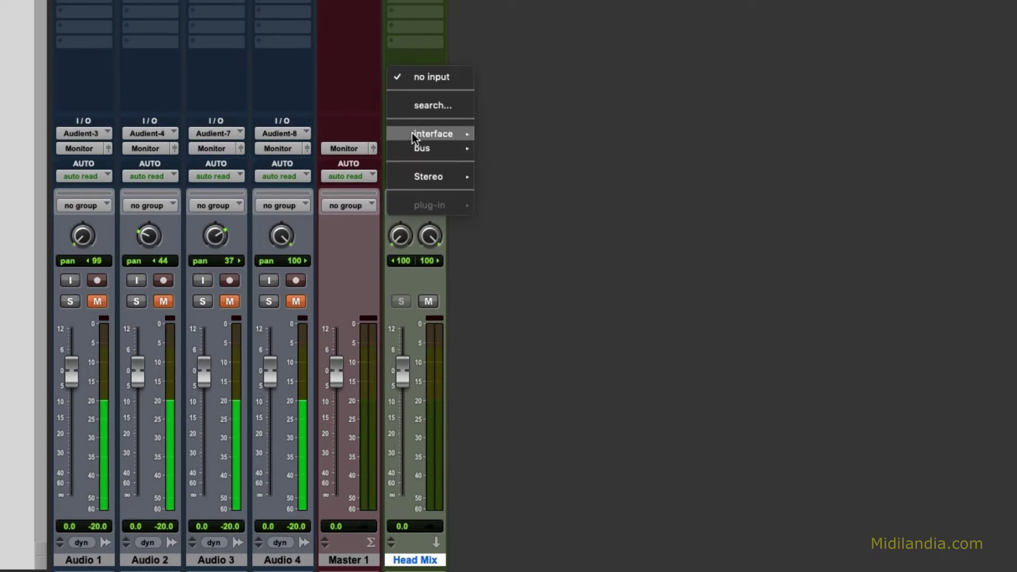
mouse_move(427, 148)
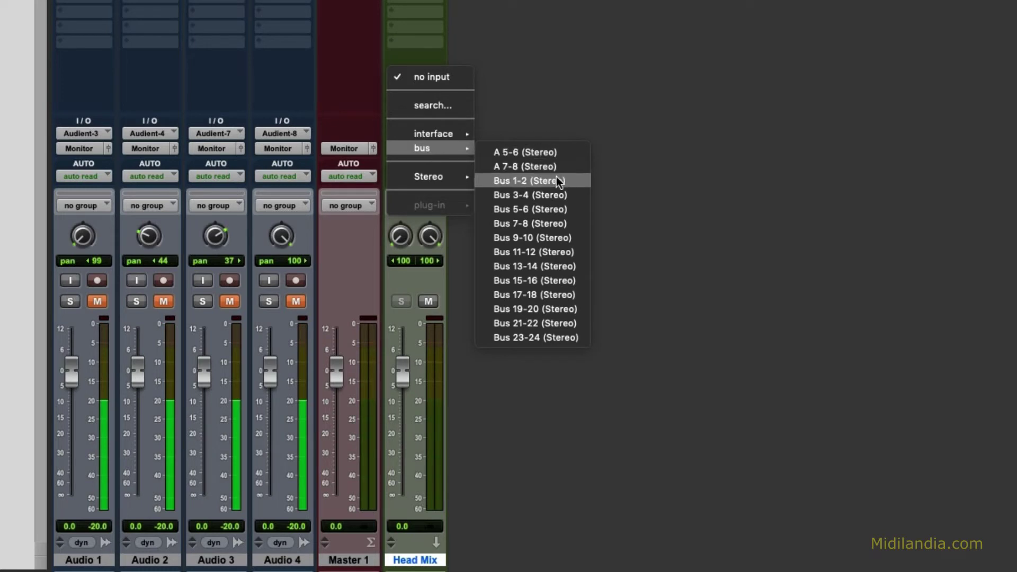
left_click(517, 184)
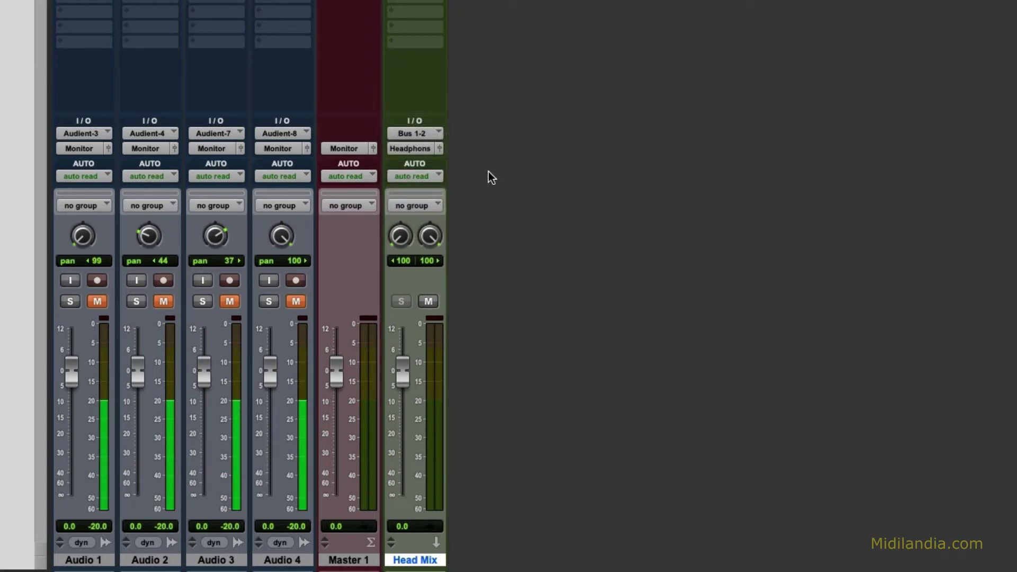
right_click(414, 134)
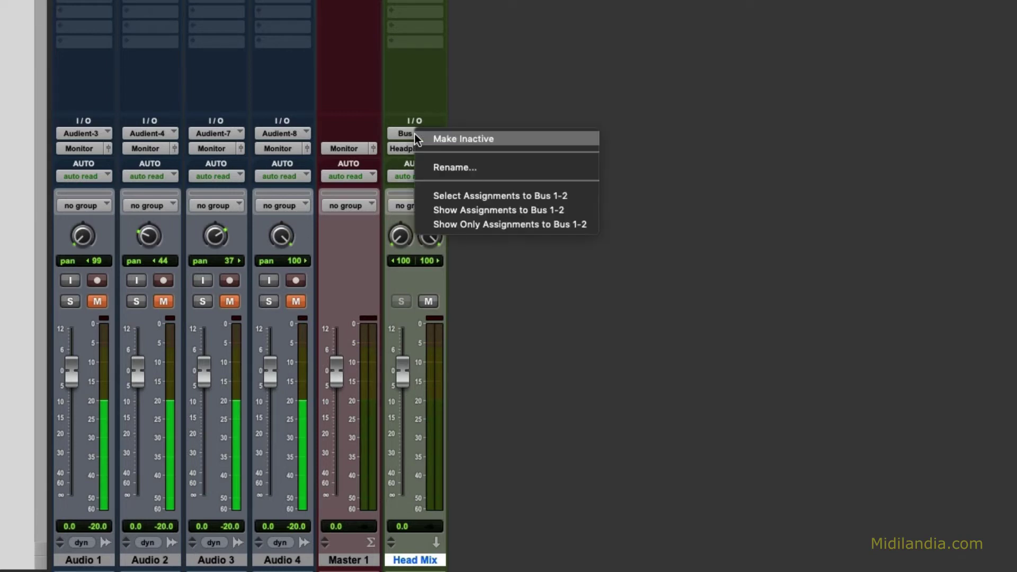
- Rename the Bus 1-2 path to 'Head Bus' from the input selector's Rename option
left_click(440, 167)
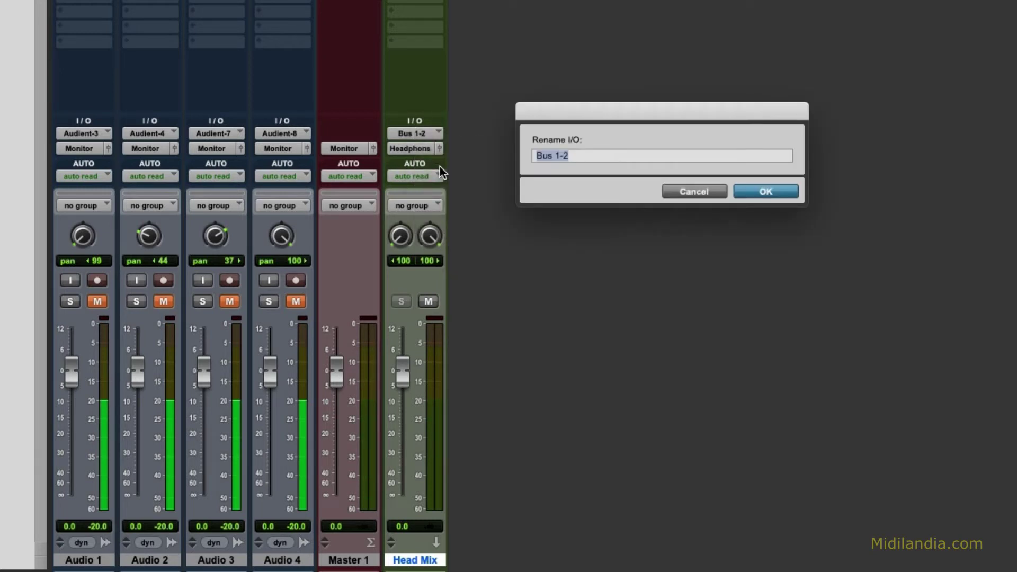
type("Head Bus")
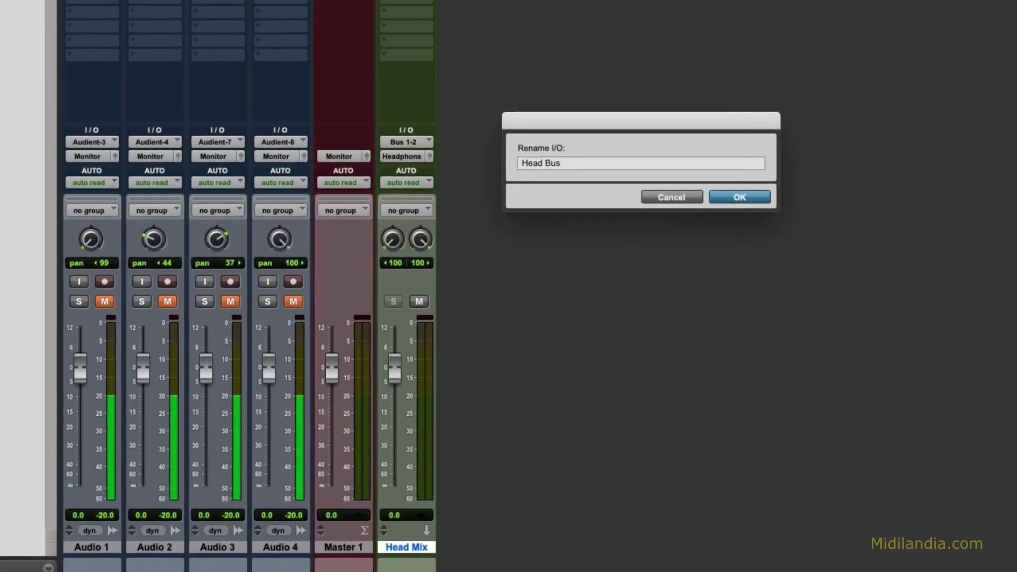
key("Return")
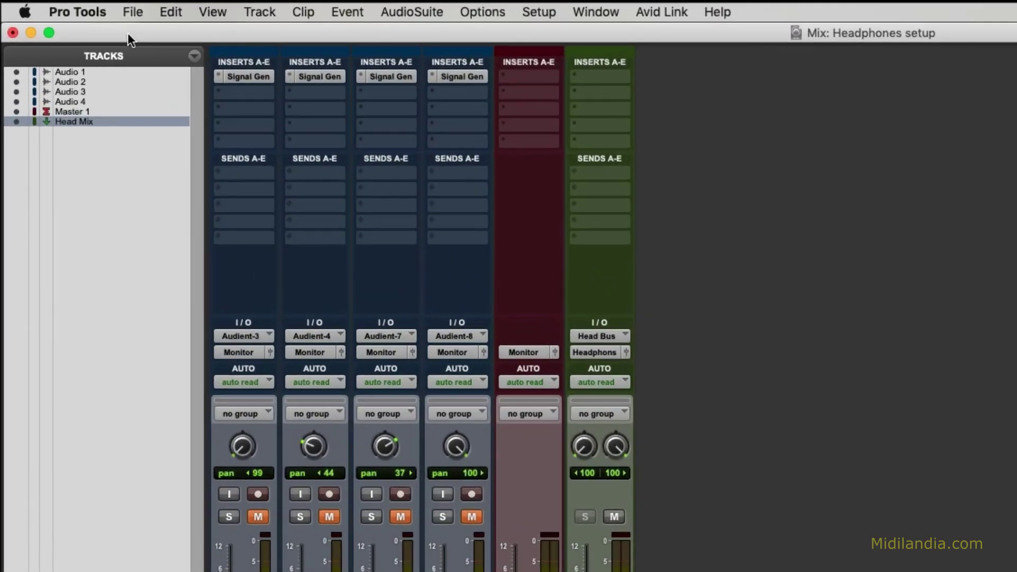
left_click(84, 15)
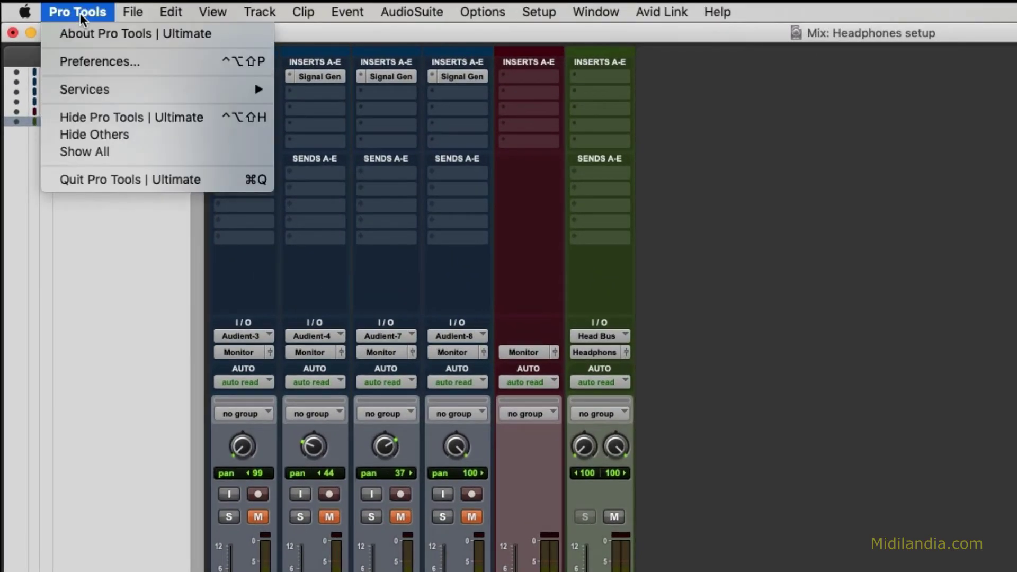
left_click(107, 59)
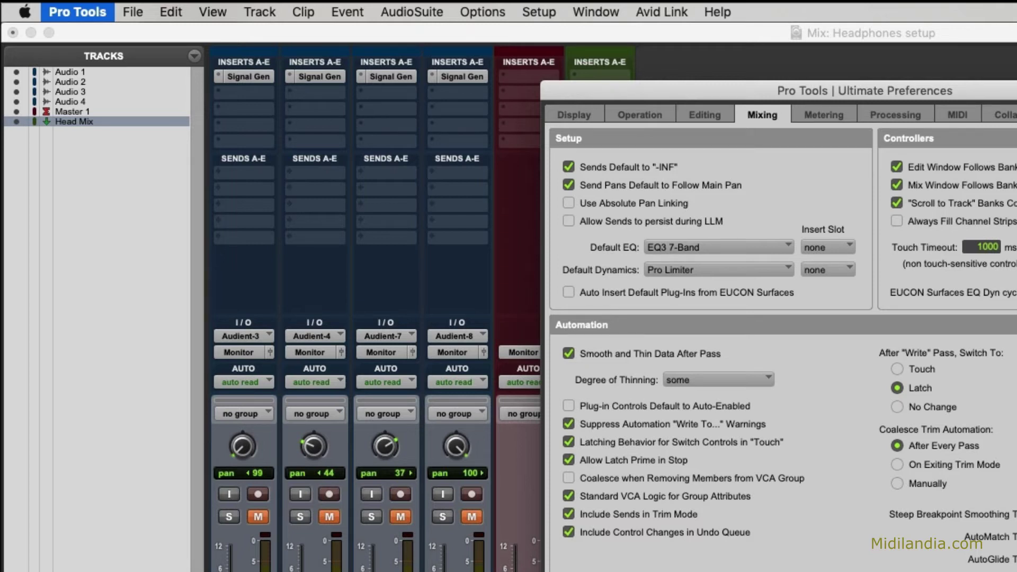
key("Return")
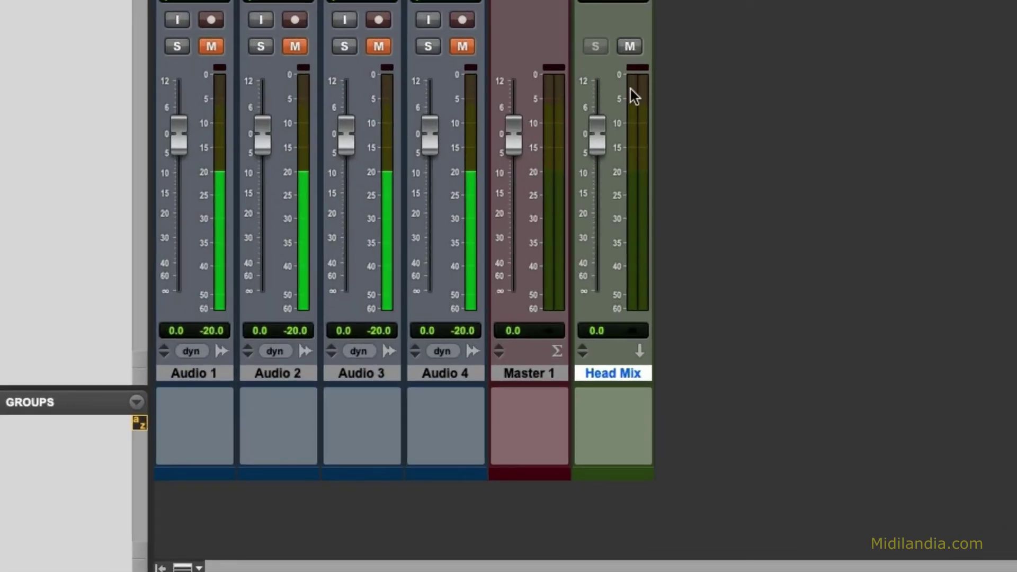
- Select tracks Audio 1 through Audio 4 together
left_click(193, 375)
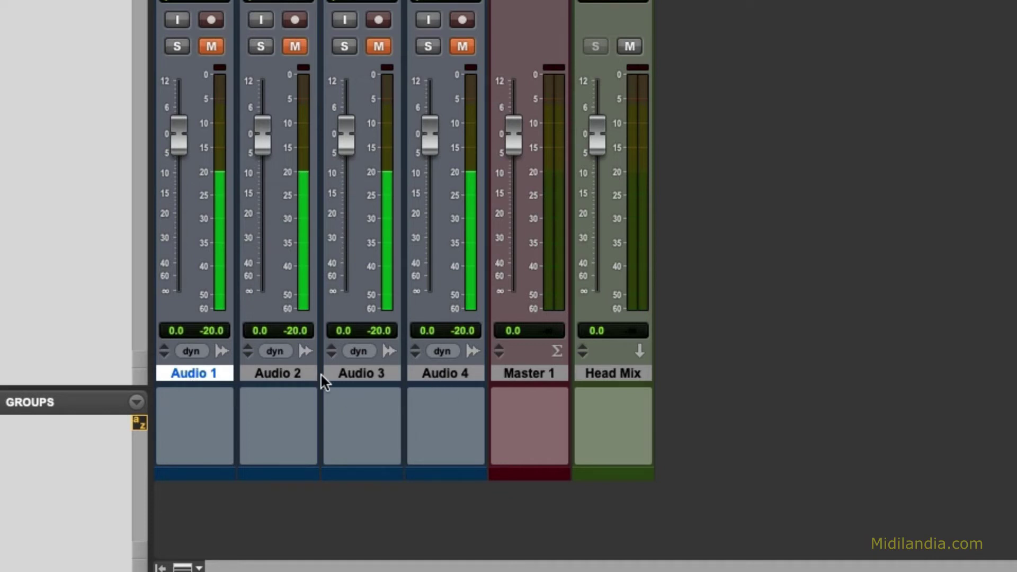
left_click(456, 374, "shift")
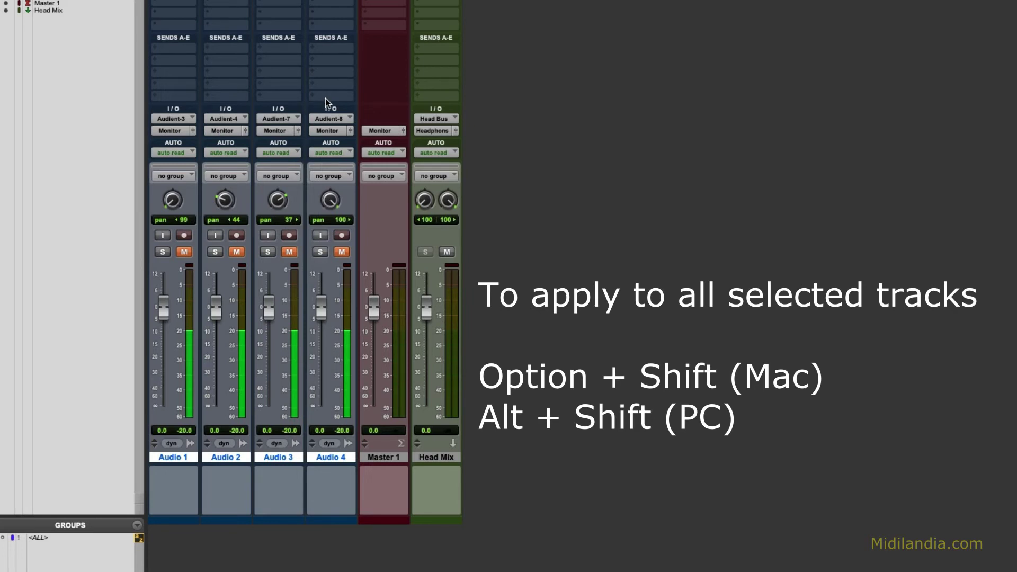
- Add a Head Bus (Stereo) send to all four audio tracks and expand the send level faders
left_click(325, 96)
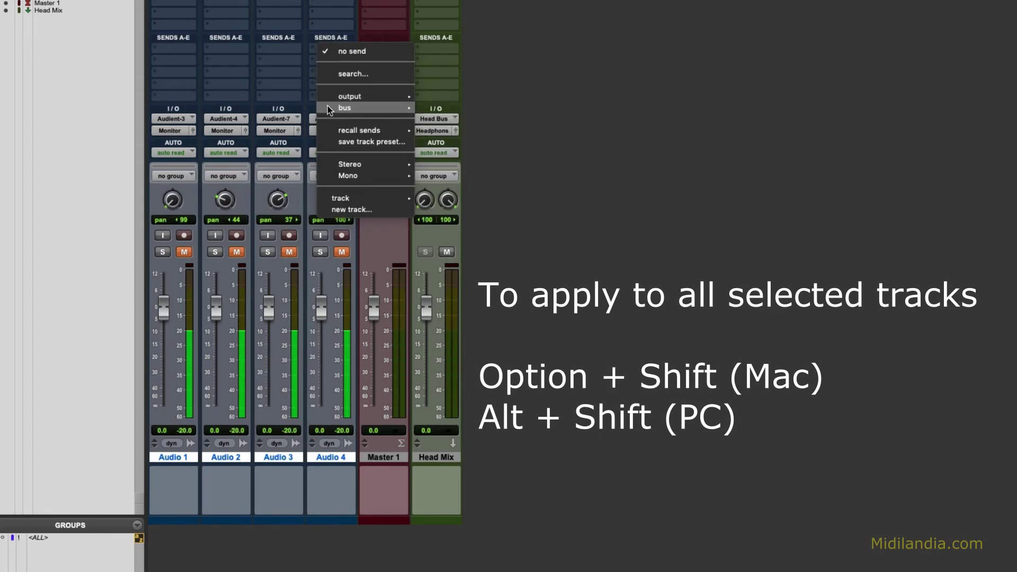
mouse_move(328, 106)
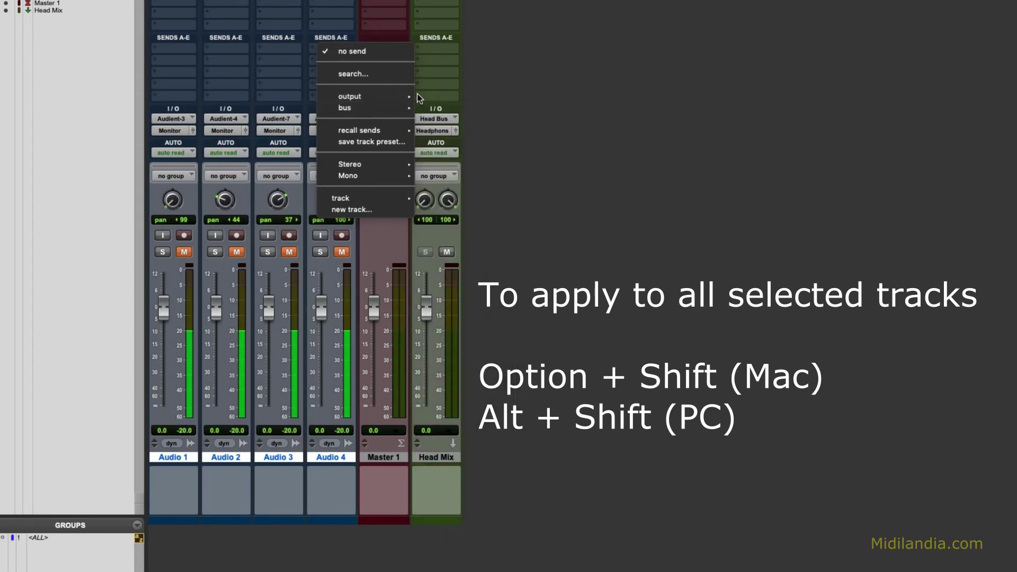
mouse_move(401, 110)
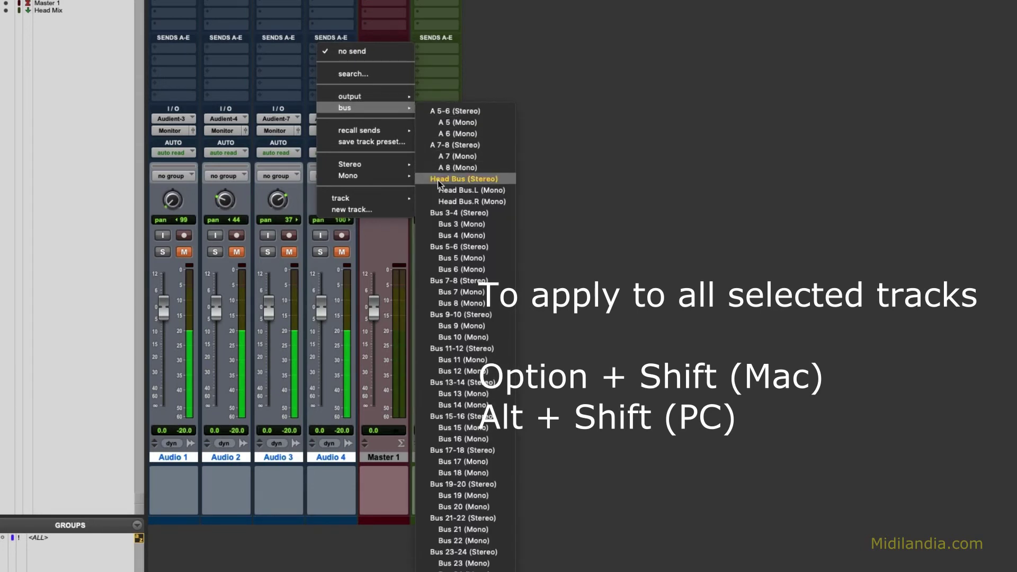
left_click(438, 180, "alt+shift")
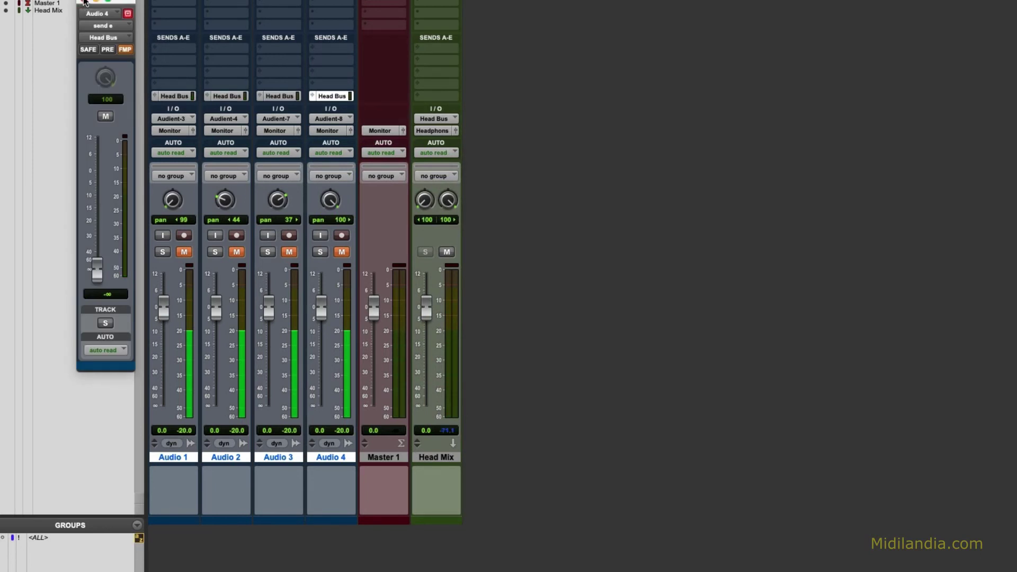
left_click(85, 2)
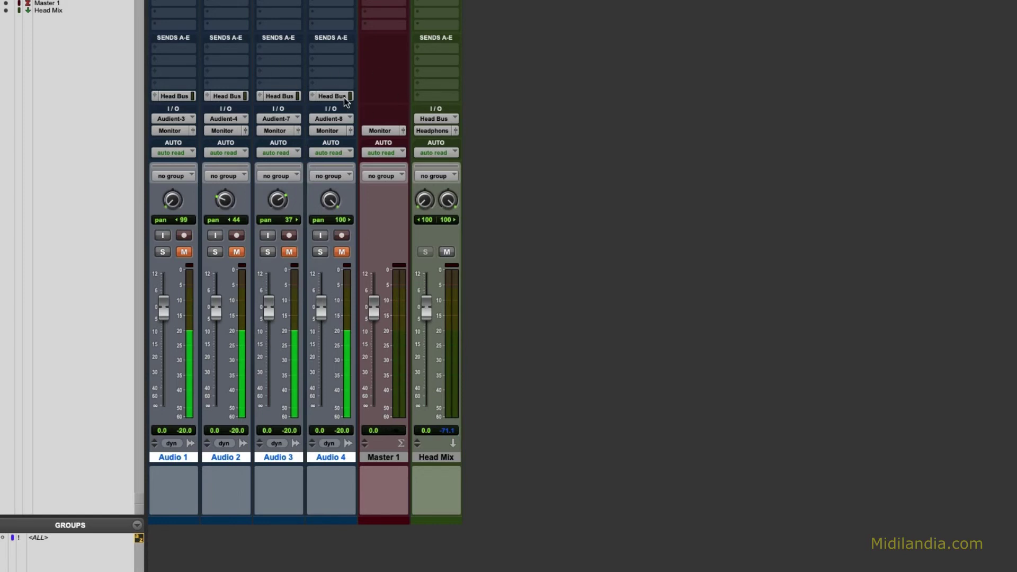
left_click(313, 96)
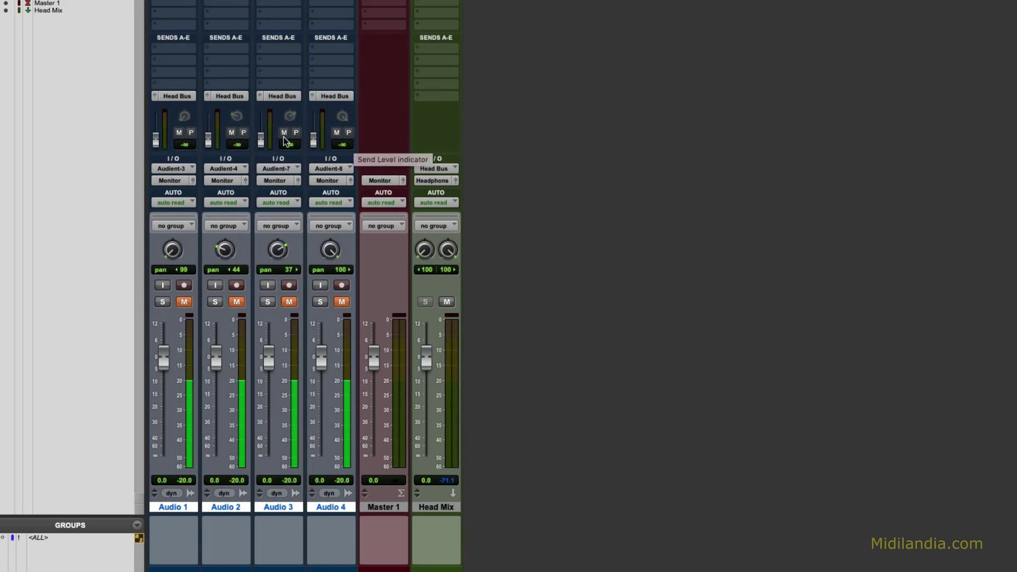
- Switch the Head Bus sends on Audio 1, 2, 3 and 4 to pre-fader
left_click(191, 132)
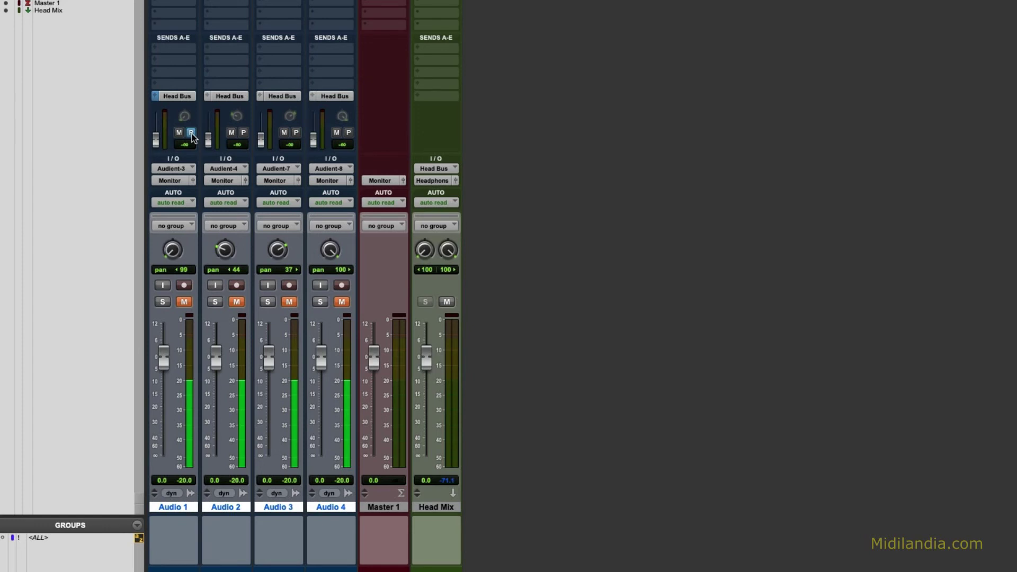
left_click(192, 133)
left_click(244, 132)
left_click(244, 133)
left_click(296, 134)
left_click(348, 133)
left_click(350, 133)
left_click(349, 133)
left_click(243, 132)
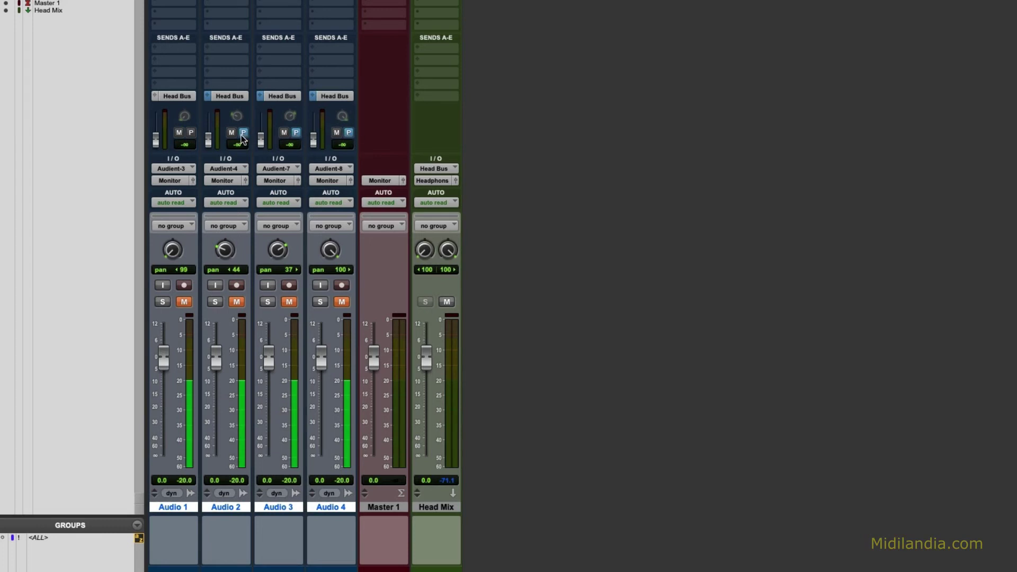
left_click(191, 133)
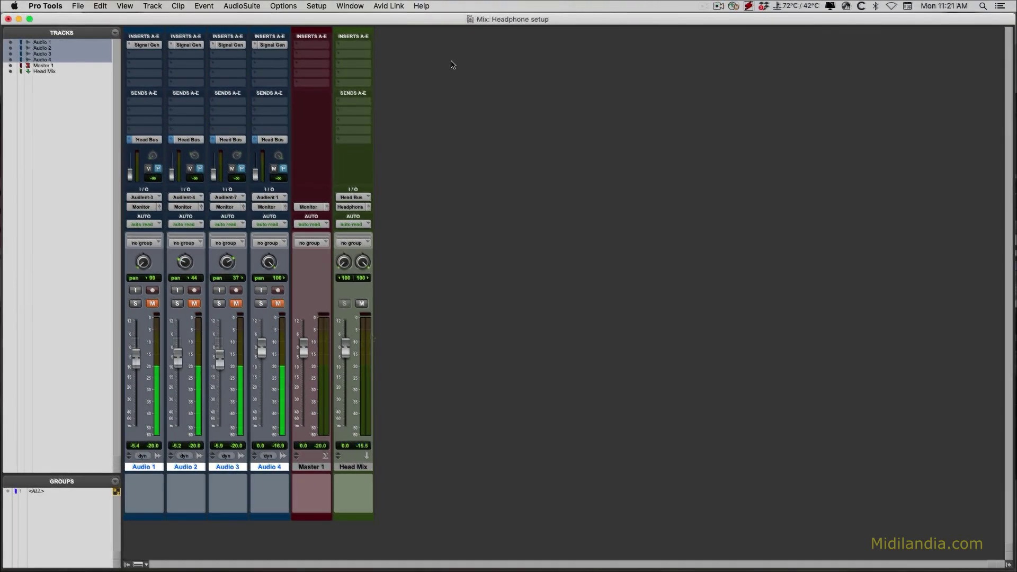
- Mute the Head Mix track and briefly check Audio 4's Signal Generator plug-in
left_click(362, 304)
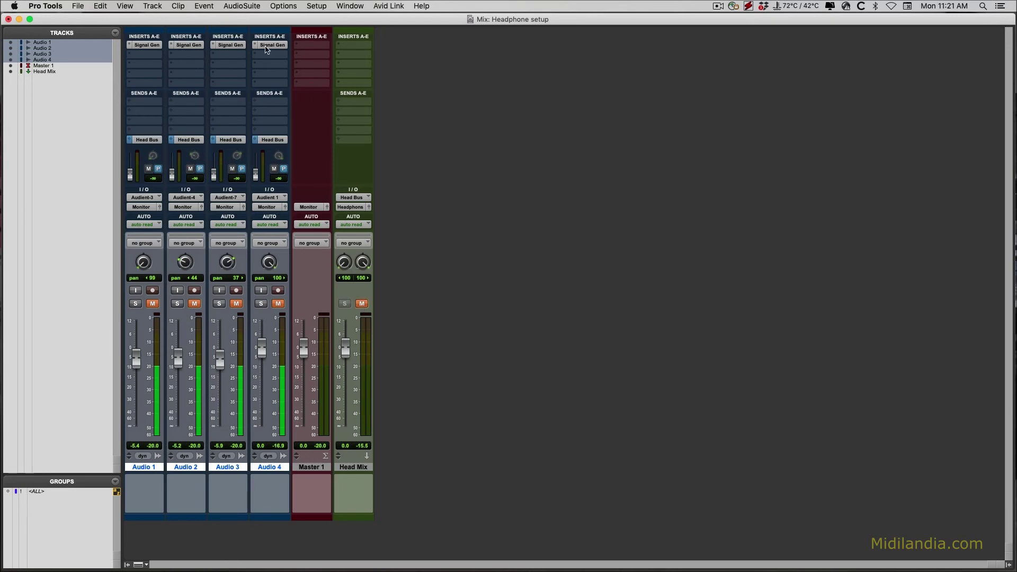
left_click(267, 45)
left_click(267, 47)
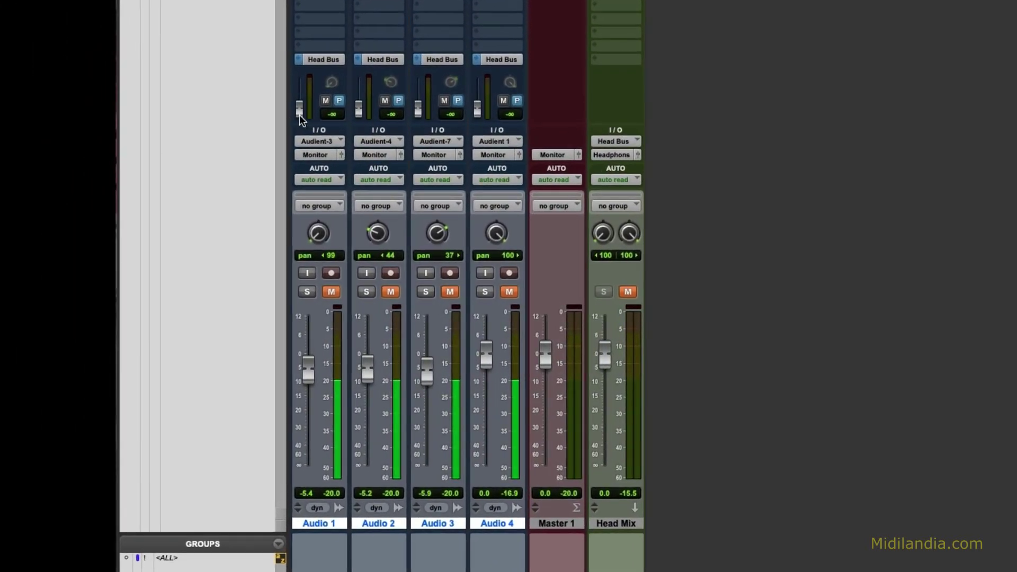
- Raise the Head Bus sends to about -12.5, -13.8, -12.5 and -11.2 dB
left_click_drag(300, 114, 360, 98)
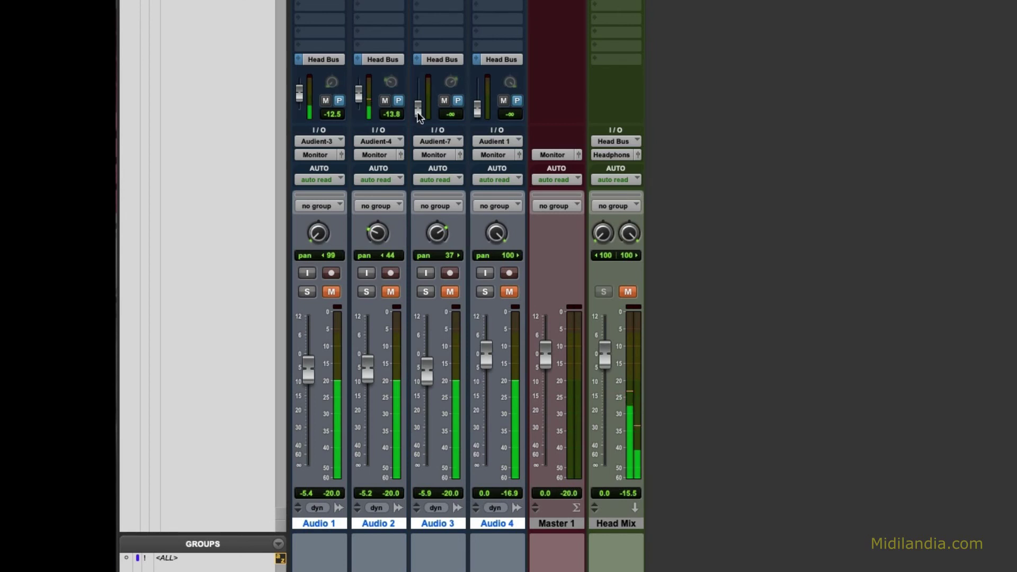
left_click_drag(419, 116, 418, 101)
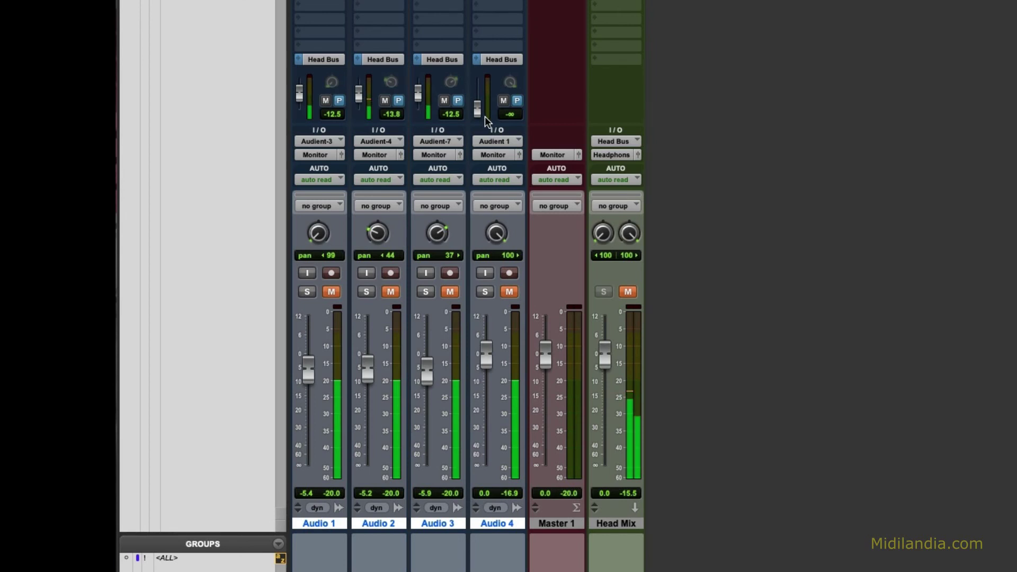
mouse_move(478, 110)
left_mouse_down()
mouse_move(478, 89)
mouse_move(480, 100)
left_mouse_up()
left_click_drag(480, 100, 480, 99)
- Audition with solo and set Audio 3 to -2.7, Audio 4 to -4.1, Head Mix to -1.7 dB
left_click_drag(486, 359, 478, 398)
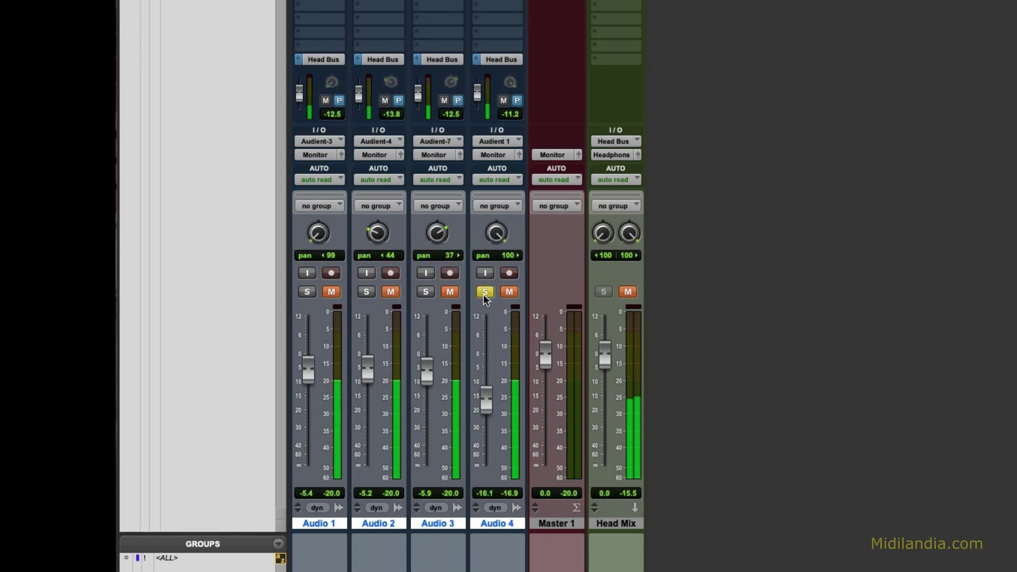
left_click(484, 292)
left_click_drag(430, 370, 429, 360)
left_click(428, 294)
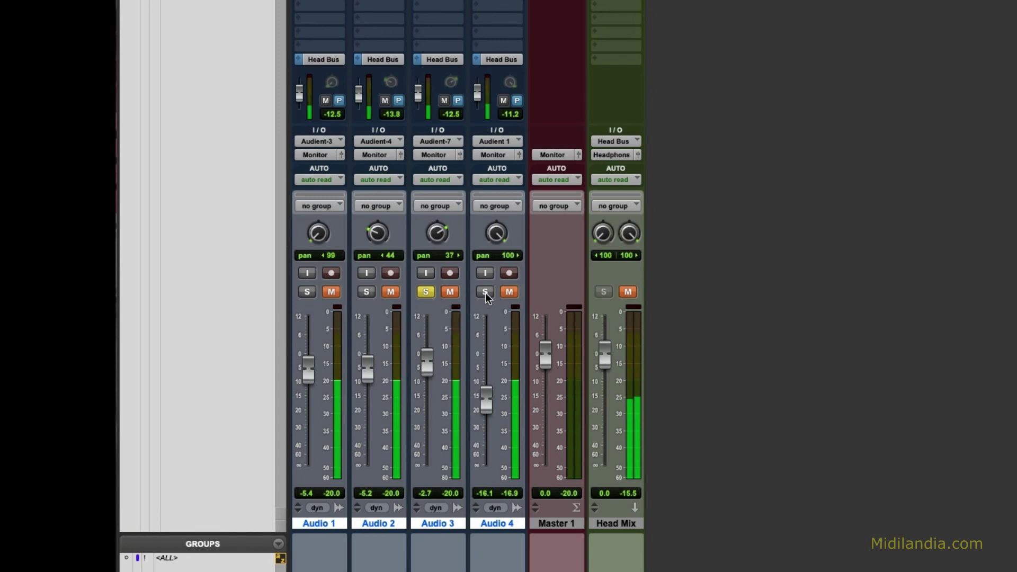
left_click(486, 292)
left_click(426, 292)
left_click(426, 292)
left_click_drag(485, 413, 485, 373)
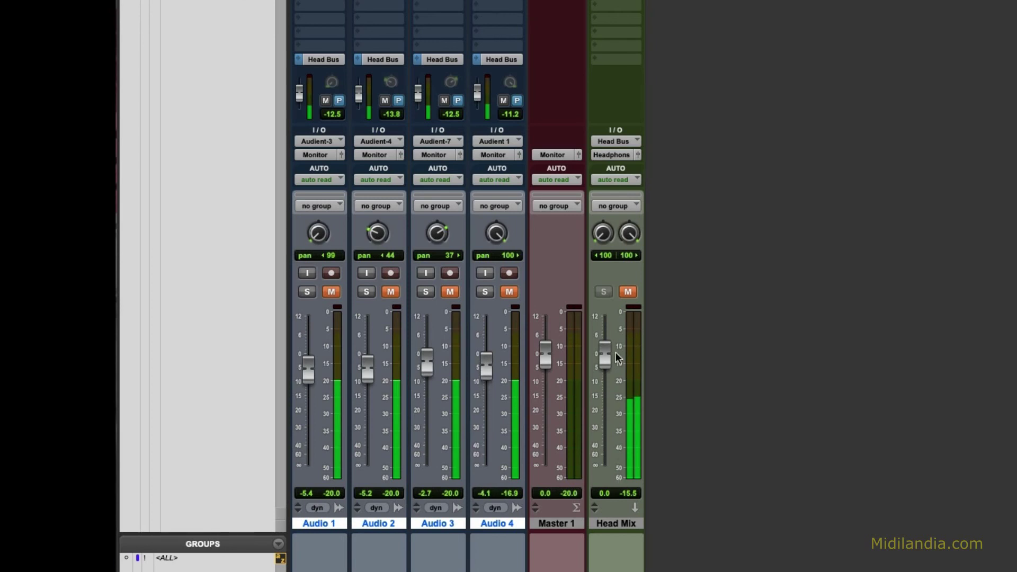
mouse_move(602, 360)
left_mouse_down()
mouse_move(604, 416)
mouse_move(609, 365)
left_mouse_up()
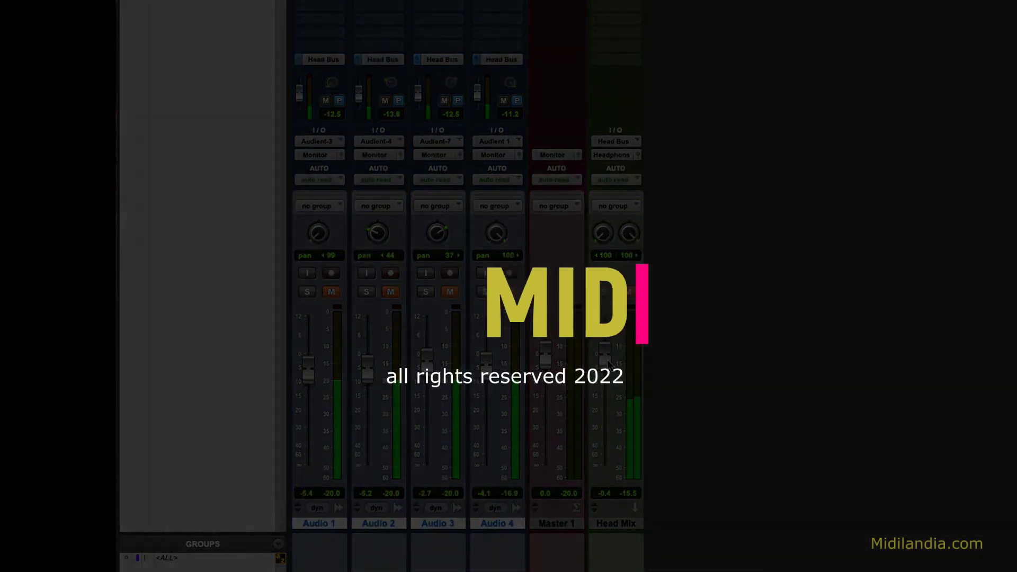